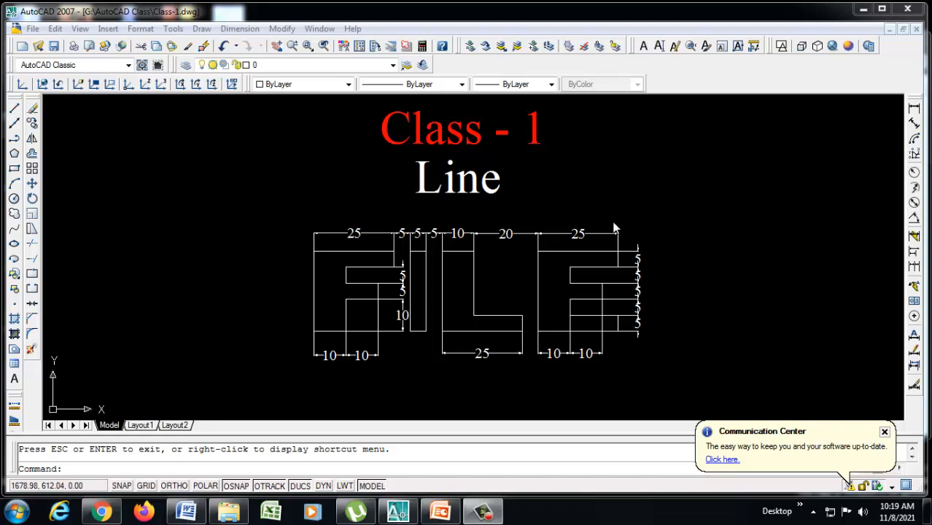
Start a line below the dimensioned FILE drawing with Ortho on and draw the letter F's left edge 25 units up
click(277, 46)
drag(434, 312, 445, 256)
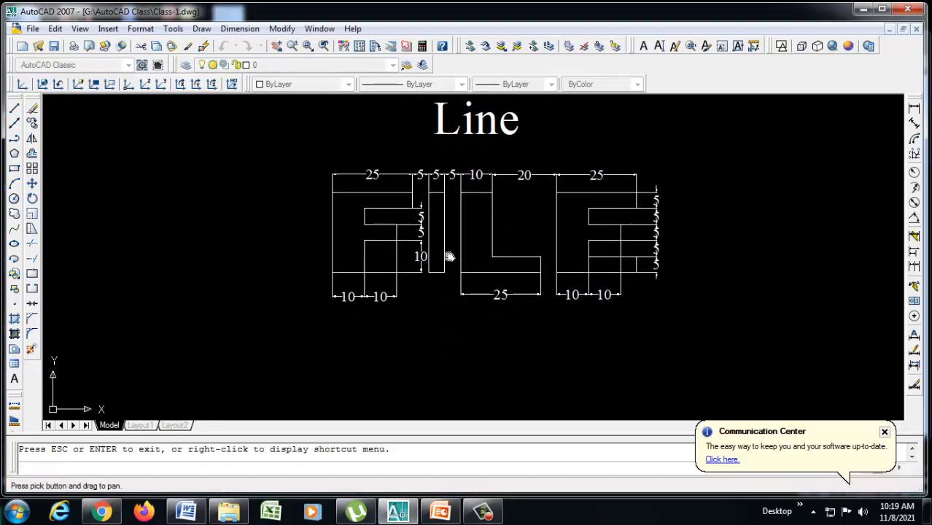
scroll(441, 255, down, 2)
right_click(446, 293)
click(485, 303)
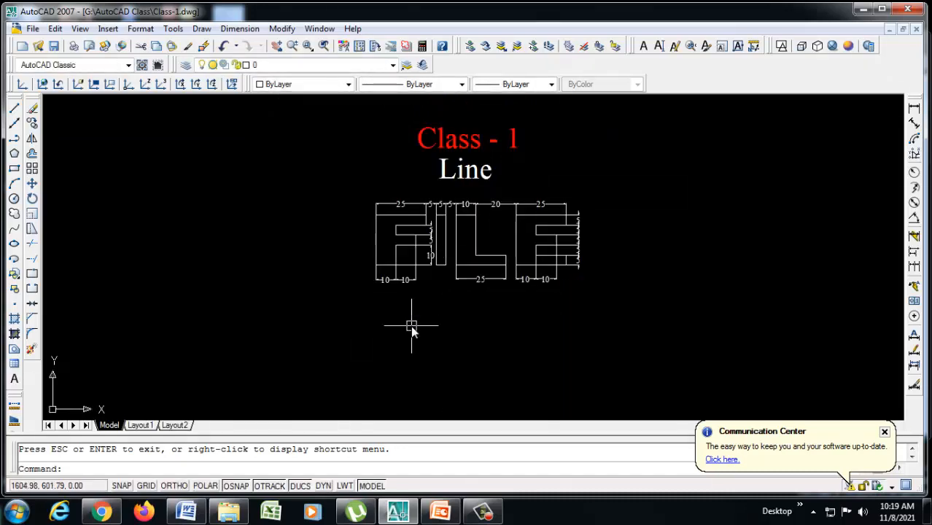
text(L)
key(Return)
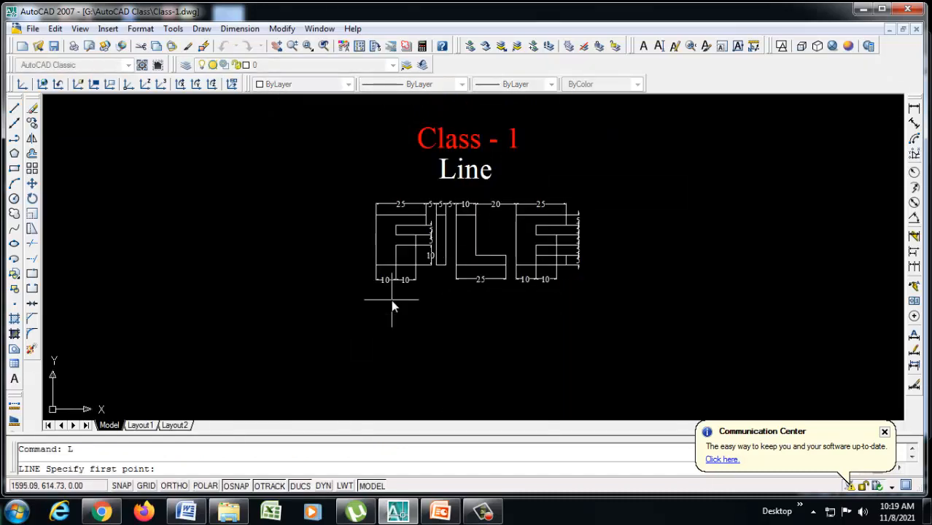
scroll(454, 218, up, 4)
scroll(429, 214, down, 3)
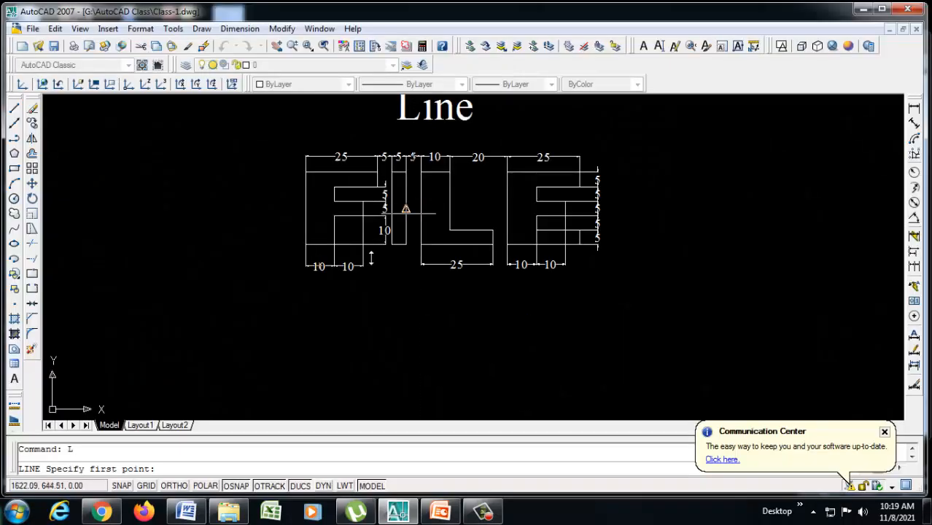
click(319, 397)
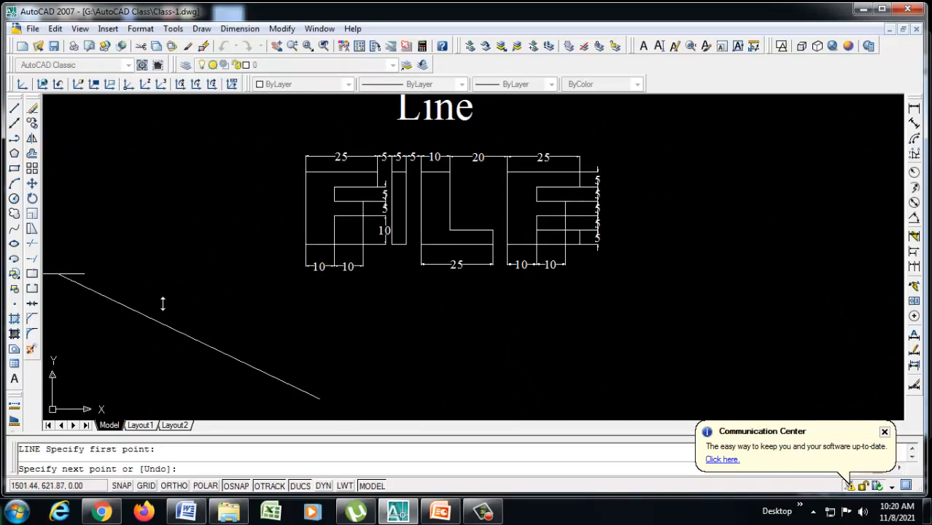
key(F8)
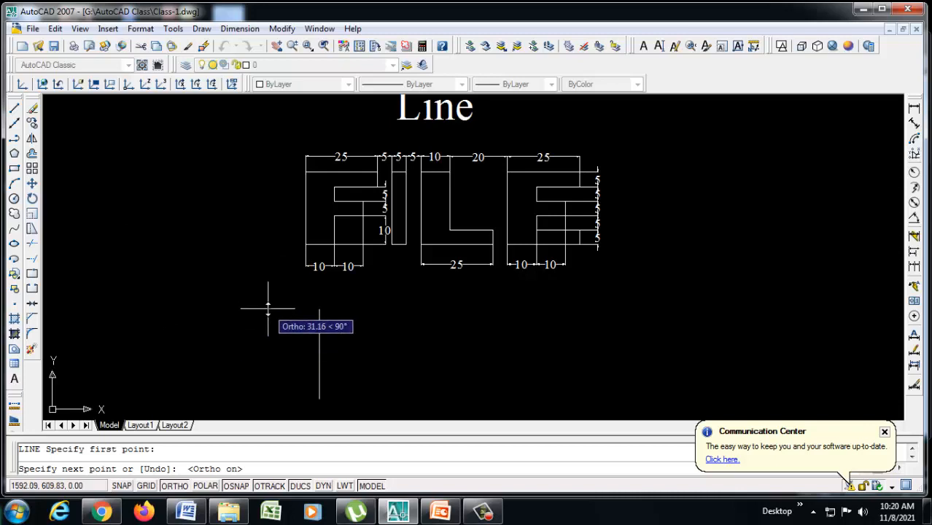
text(25)
key(Return)
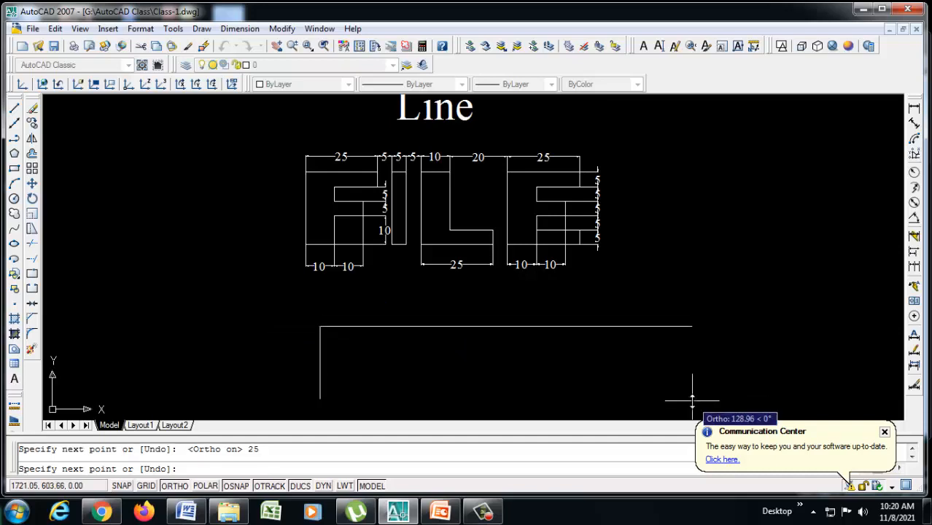
Continue the F's outline with its upper arm: 25 units right, 5 down and 15 left
text(25)
key(Return)
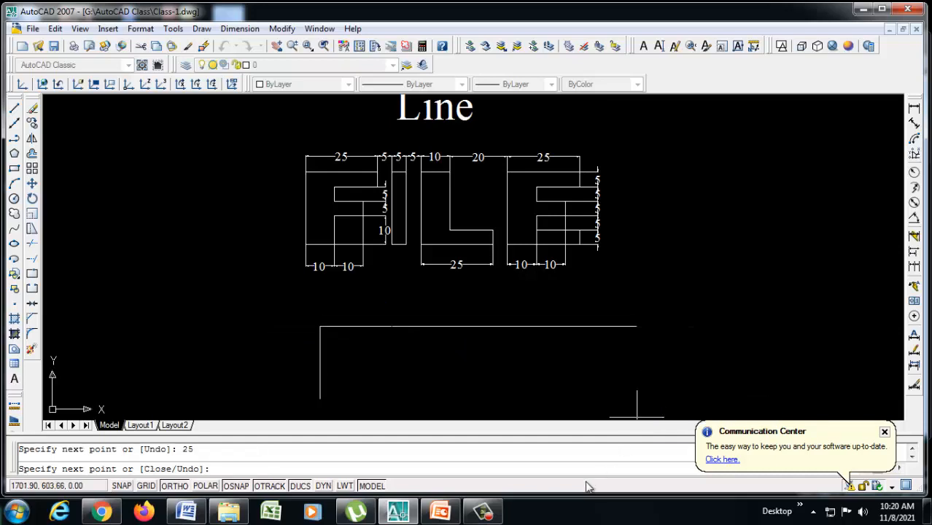
text(5)
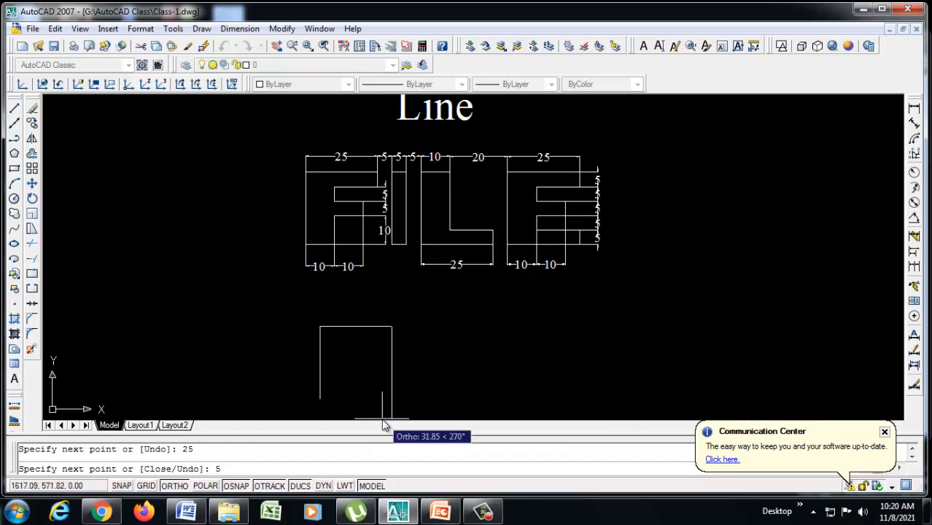
key(Return)
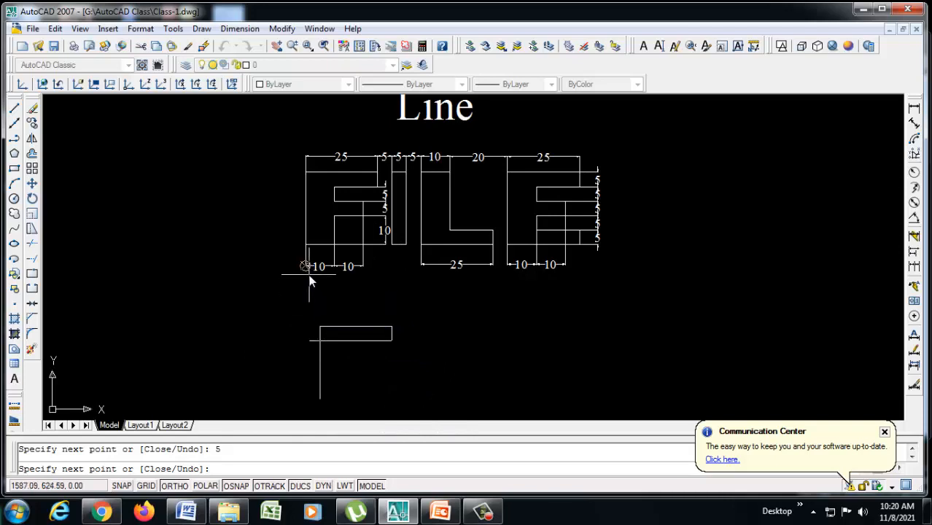
text(15)
key(Return)
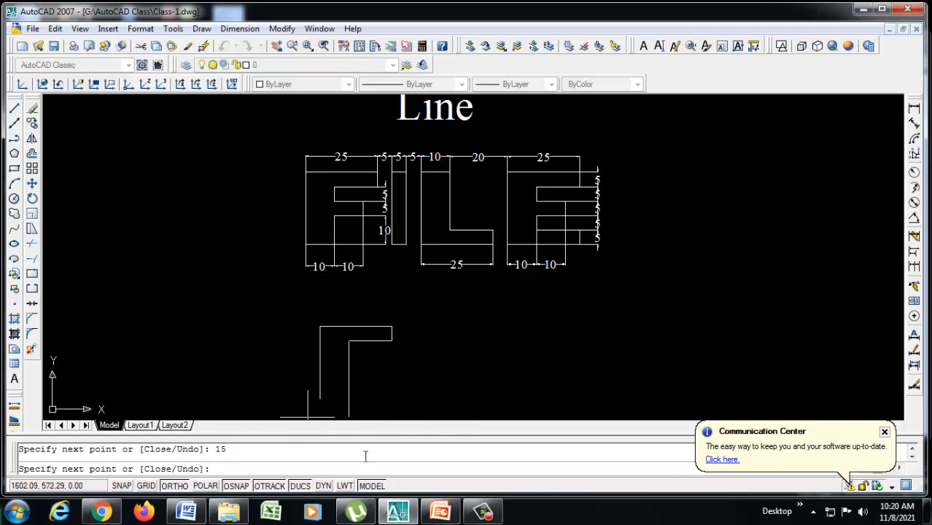
Continue the F's outline to its middle arm: 5 units down, 10 right and 5 down
text(5)
key(Return)
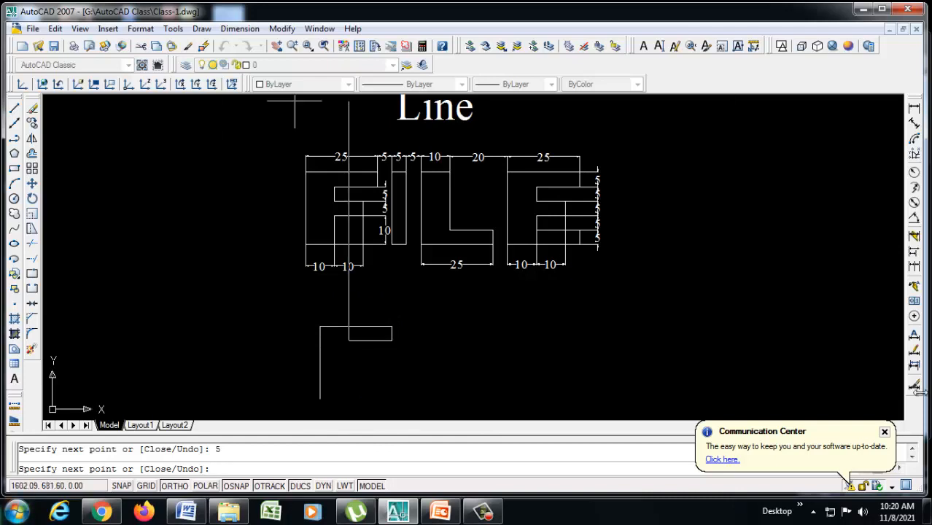
text(5)
key(Return)
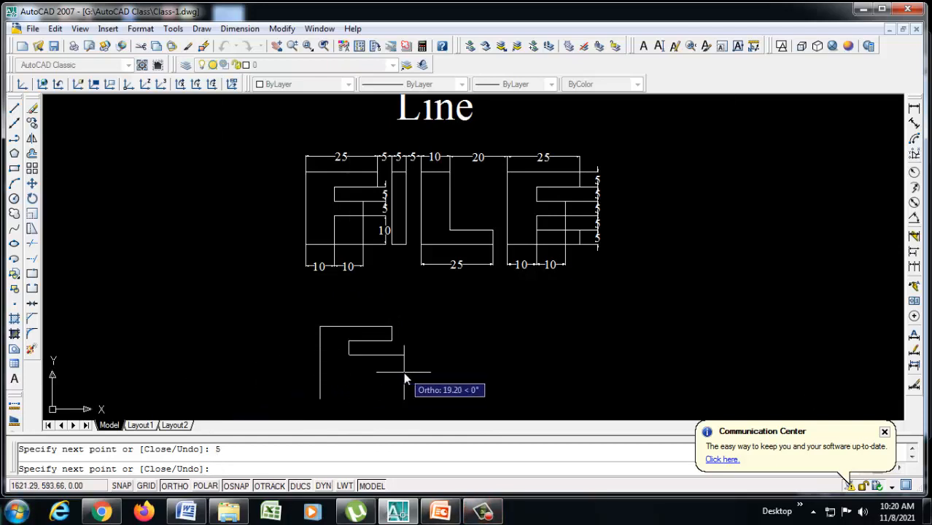
text(10)
key(Return)
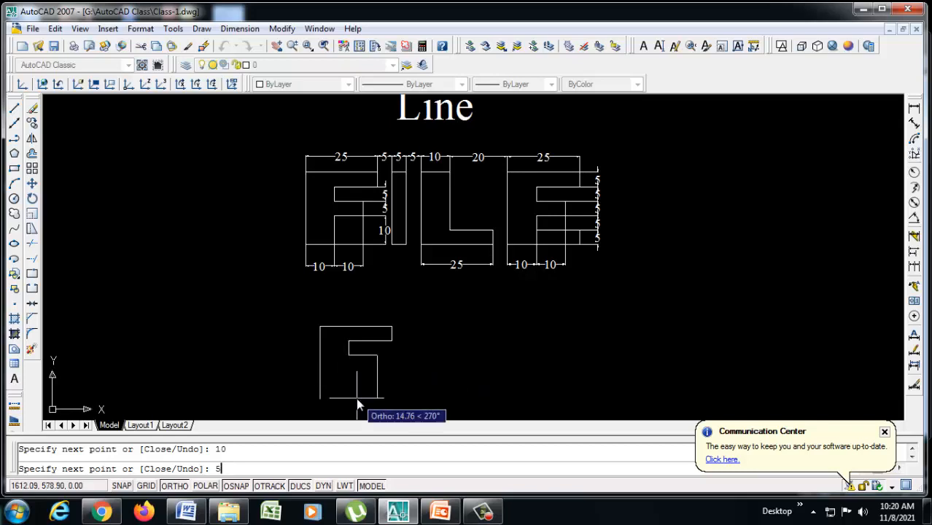
text(5)
key(Return)
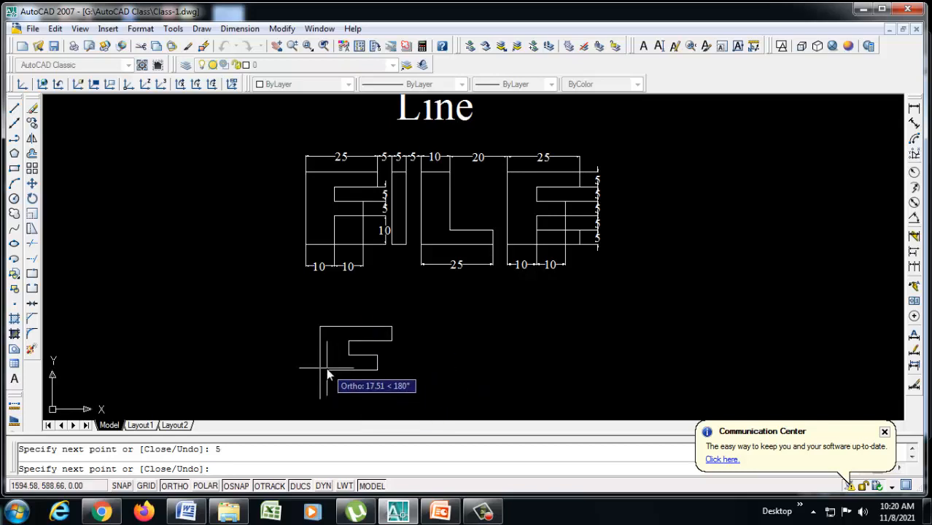
Close the F's outline with segments 10 units left, 10 down and 10 left, and end the line
text(10)
key(Return)
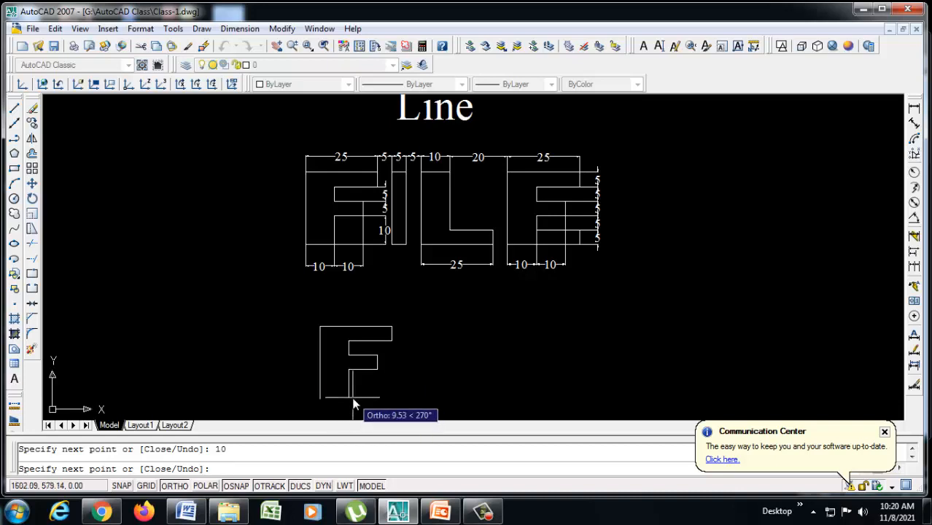
text(10)
key(Return)
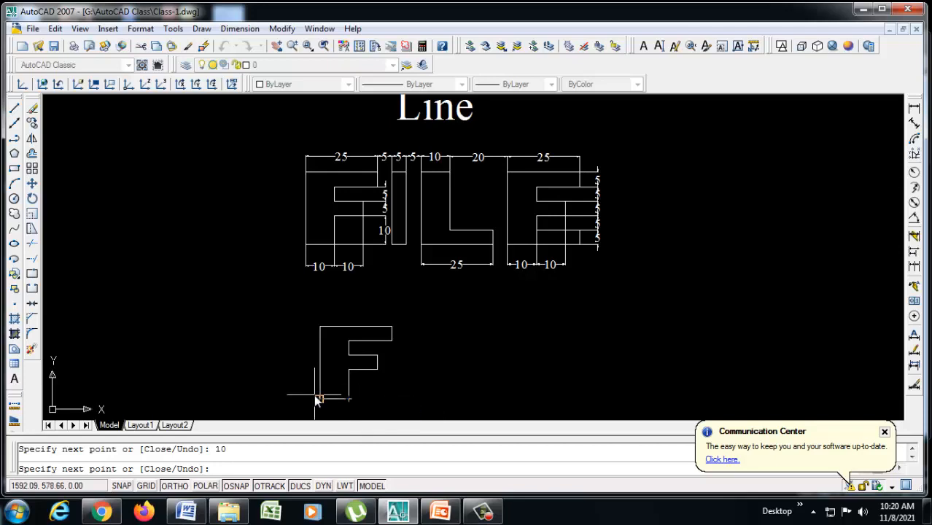
text(10)
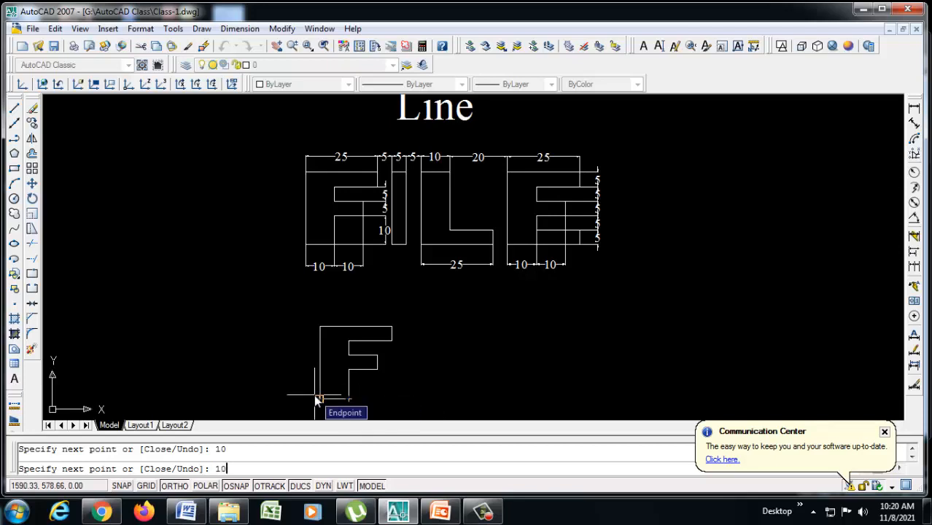
key(Return)
key(Return)
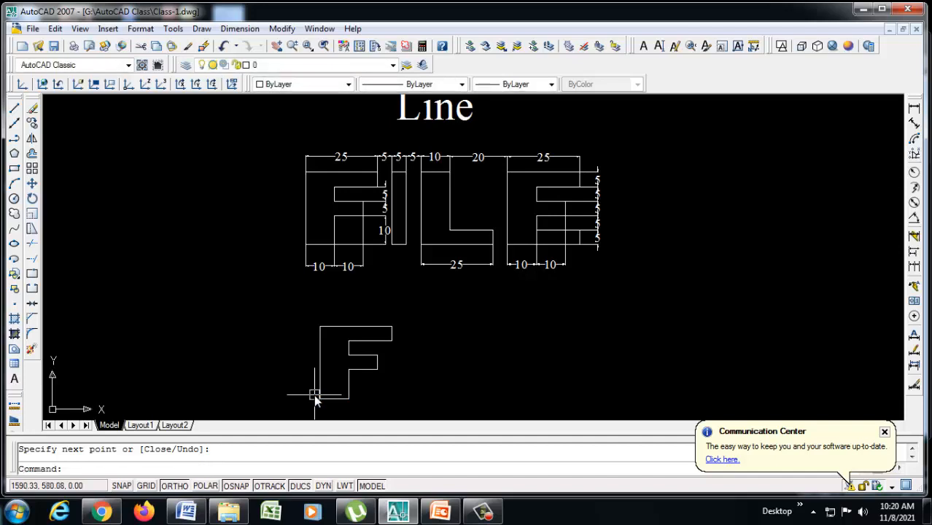
Draw two consecutive 5-unit spacer lines to the right from the F's upper-right corner
text(L)
key(Return)
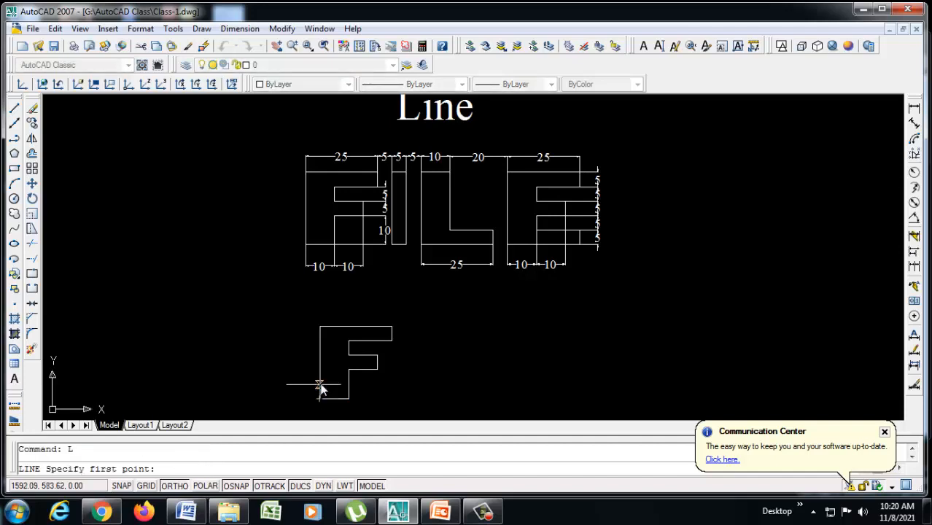
click(391, 326)
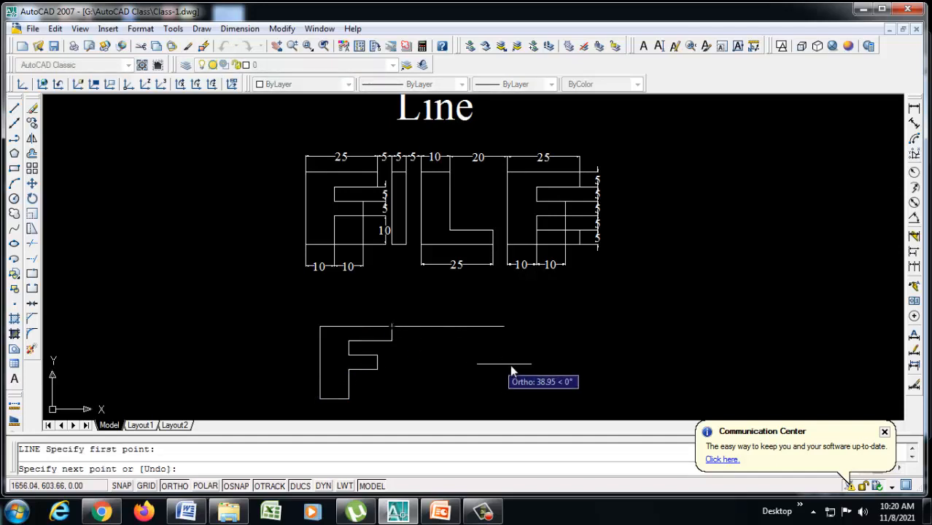
text(5)
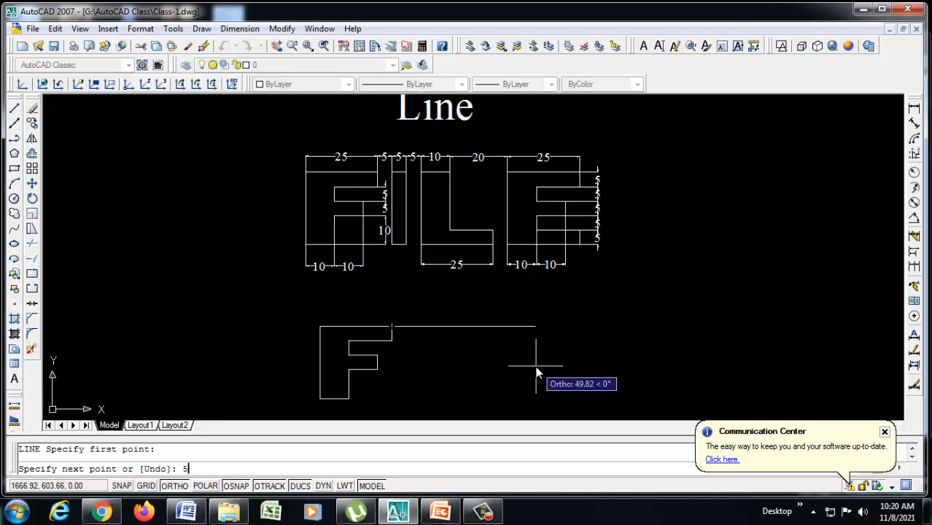
key(Return)
text(5)
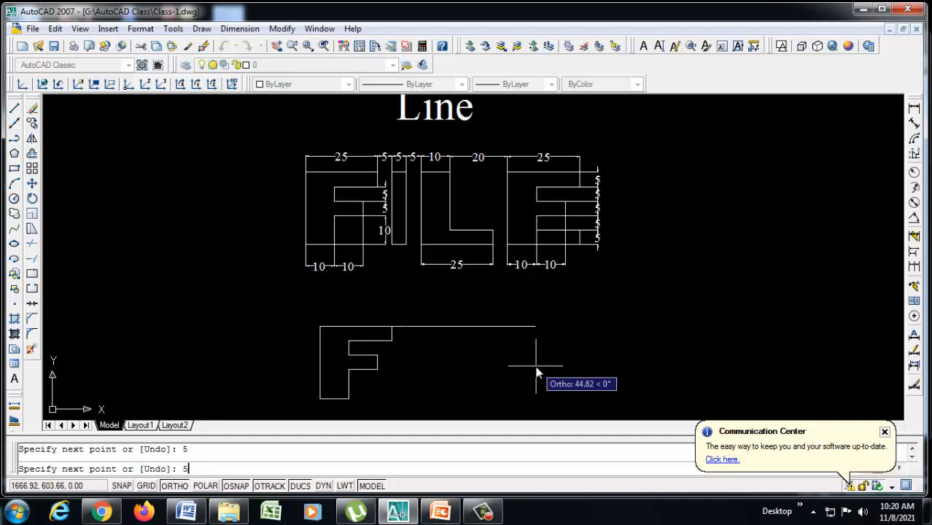
key(Return)
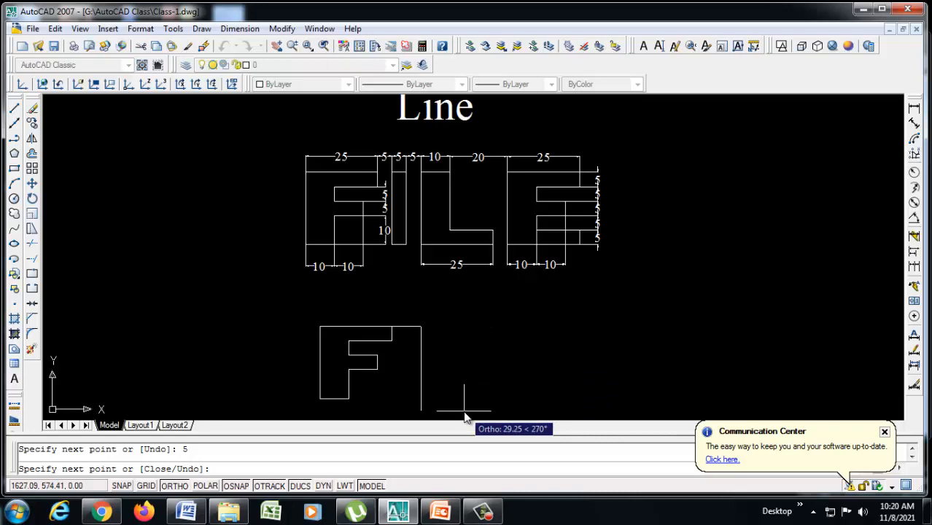
Draw the letter I from the spacer's end: 25 units down, 5 right, 25 up and 5 left, and end the line
text(25)
key(Return)
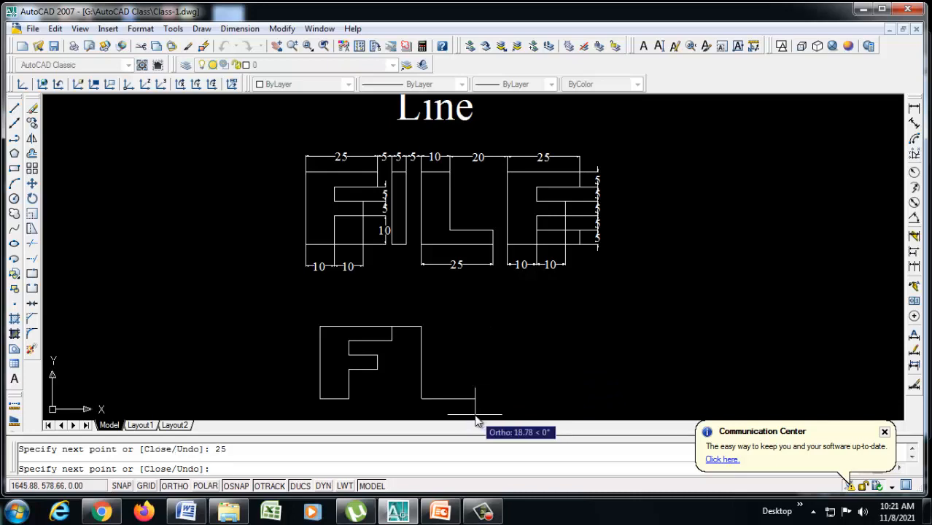
text(5)
key(Return)
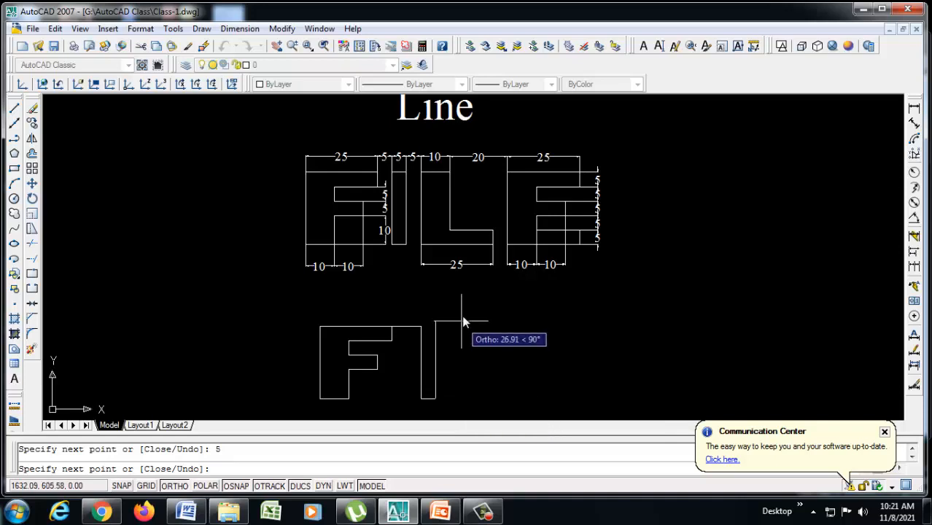
text(25)
key(Return)
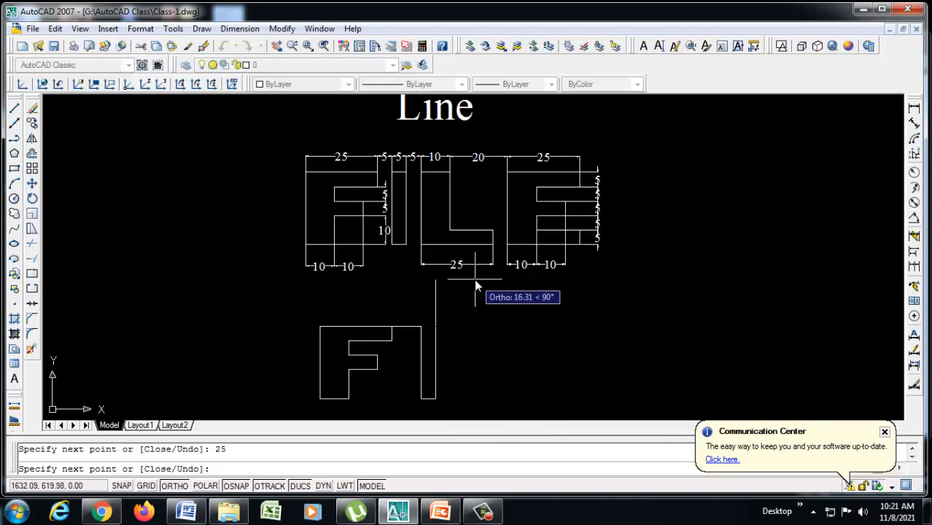
text(5)
key(Return)
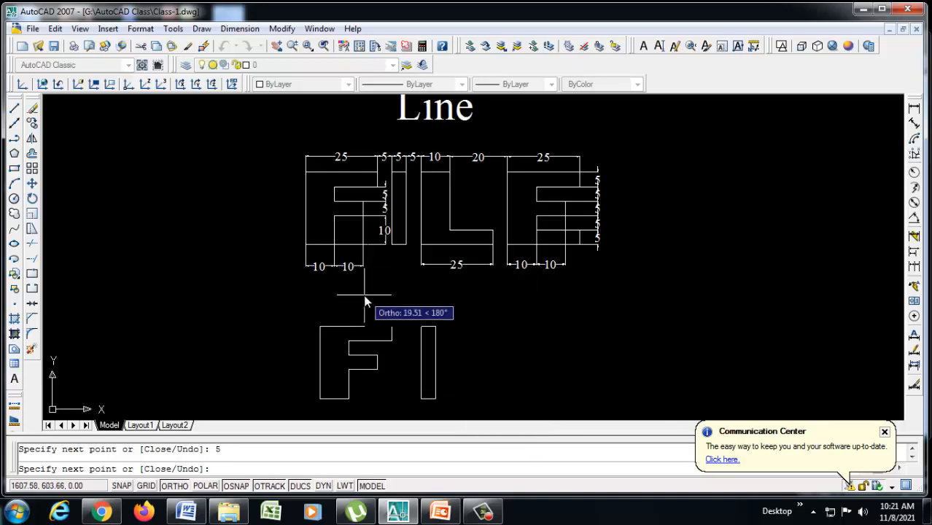
key(Return)
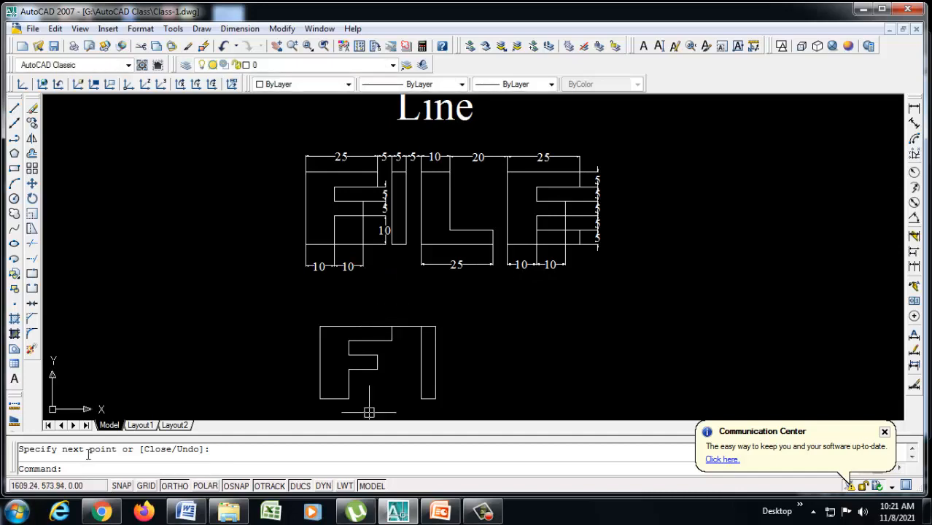
From the I's upper-right corner, draw a 5-unit spacer right, then the L's left edge 25 units down and base 25 right
text(L)
key(Return)
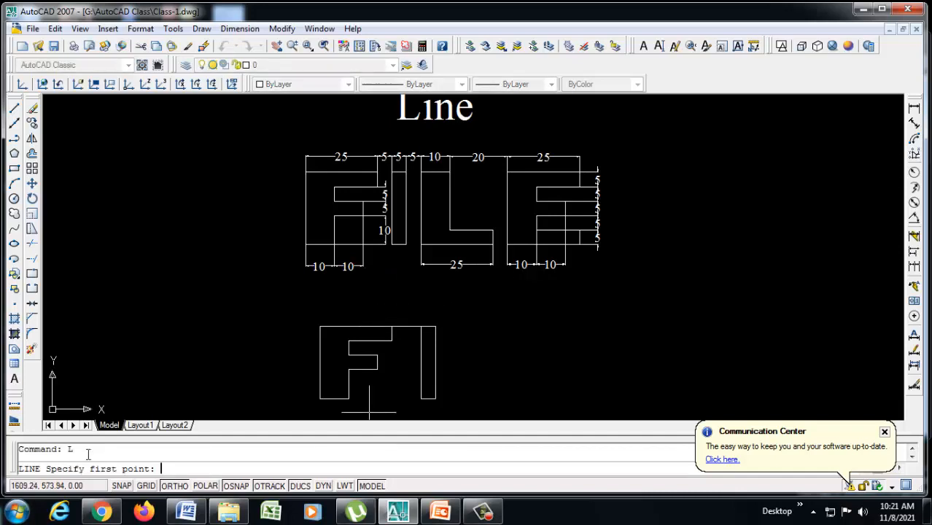
click(435, 326)
text(5)
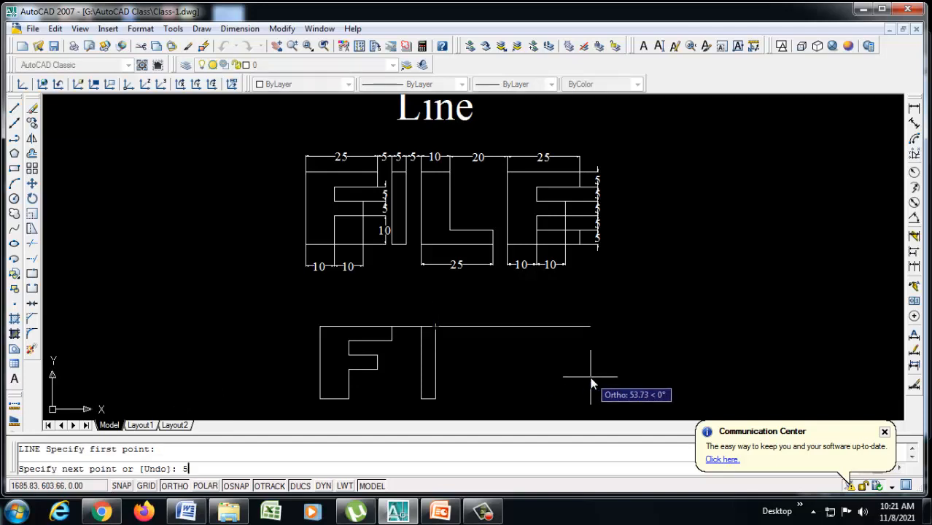
key(Return)
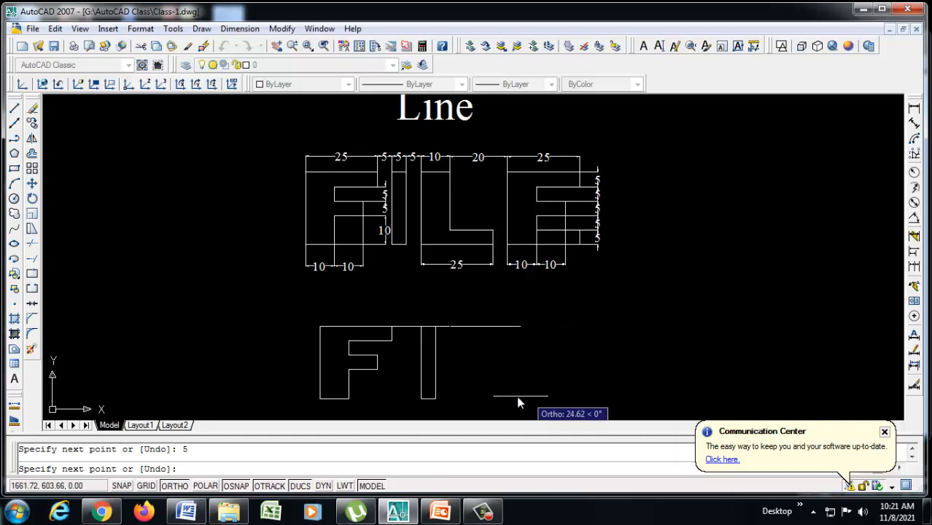
text(25)
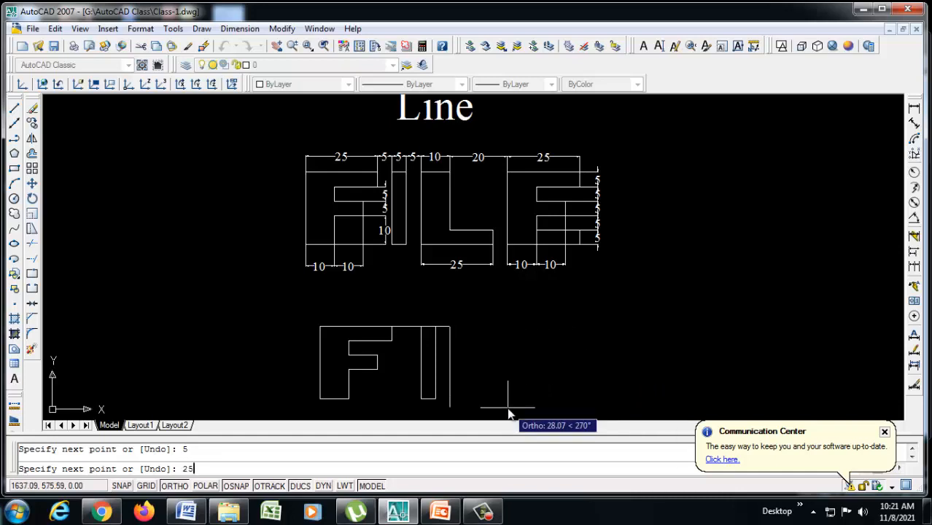
key(Return)
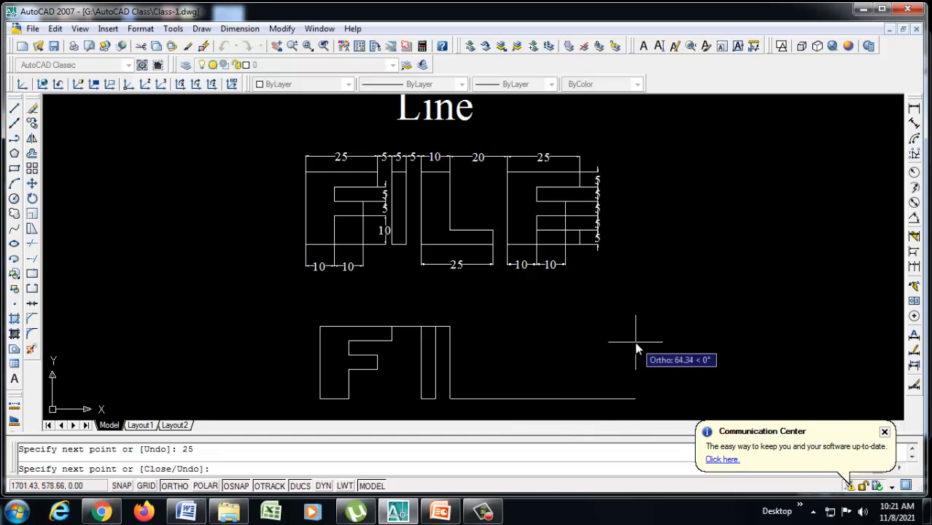
text(25)
key(Return)
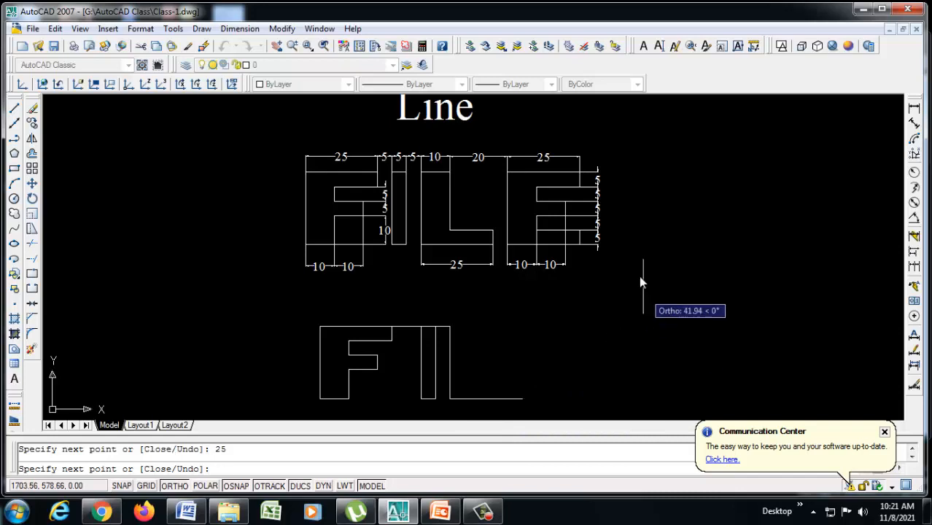
Close the L's outline with segments 5 units up, 15 left, 20 up and 10 left, and end the line
text(5)
key(Return)
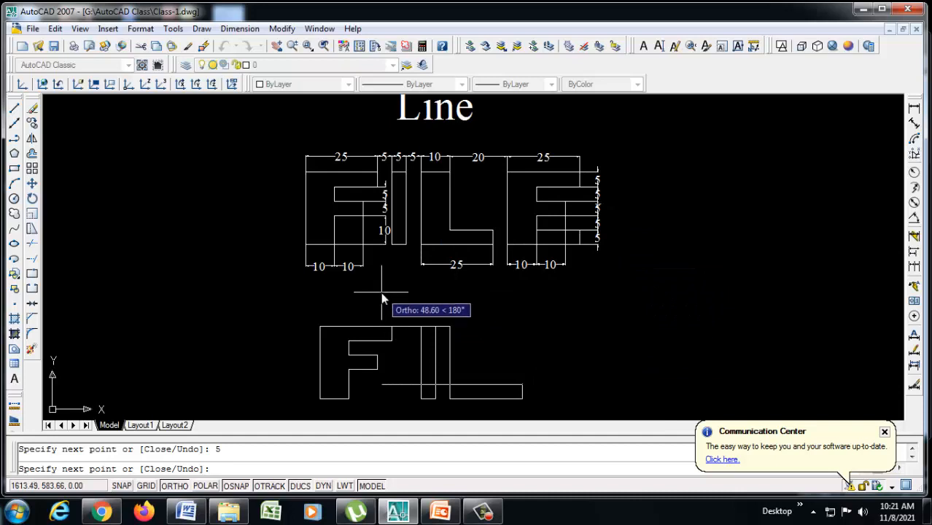
text(15)
key(Return)
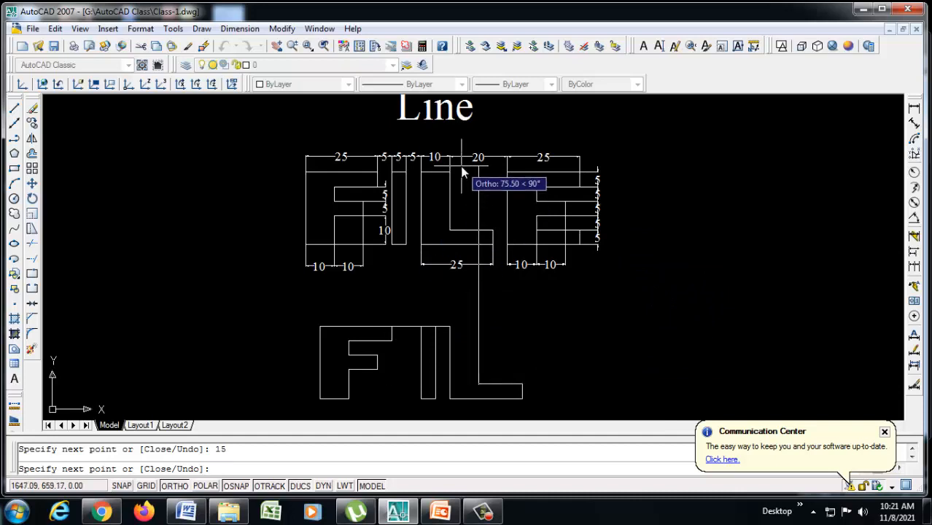
text(20)
key(Return)
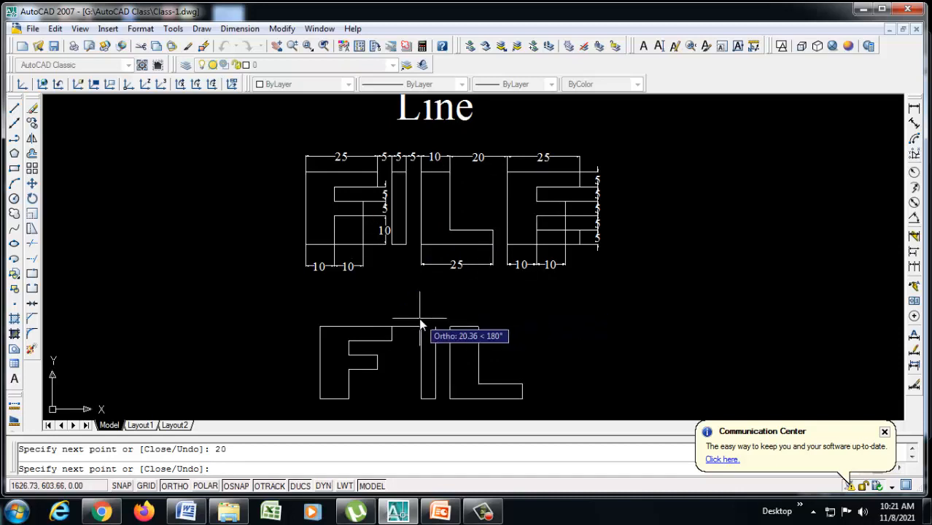
text(10)
key(Return)
key(Return)
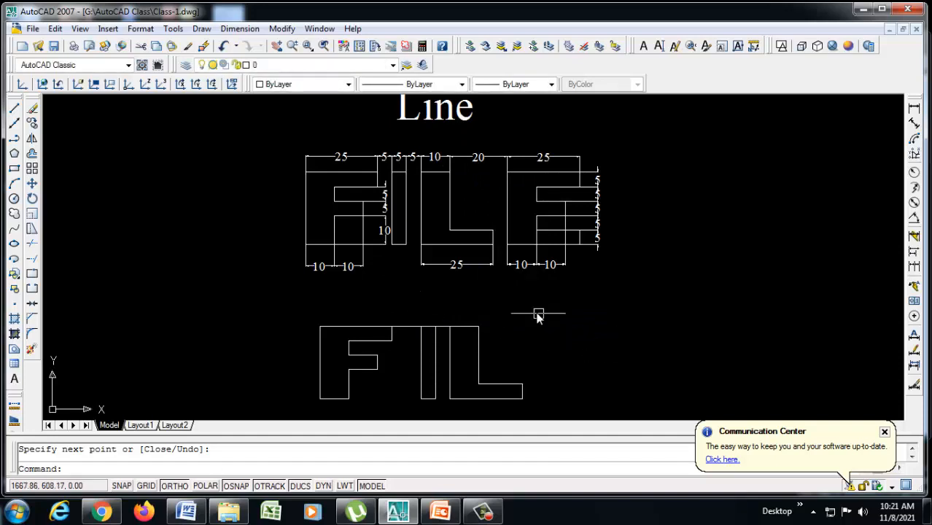
From the L stem's upper-right corner, draw a 20-unit spacer right, then the E's left edge 25 units down and base 25 right
text(L)
key(Return)
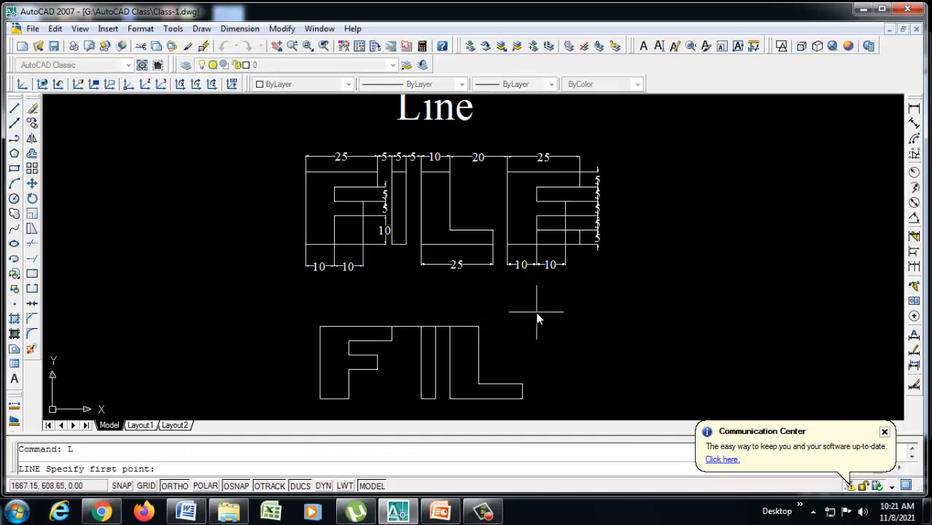
click(479, 327)
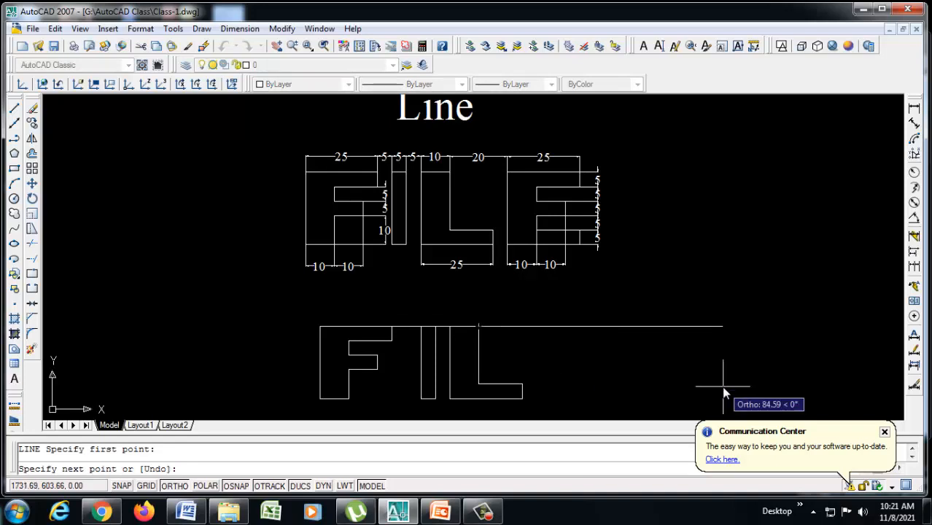
text(20)
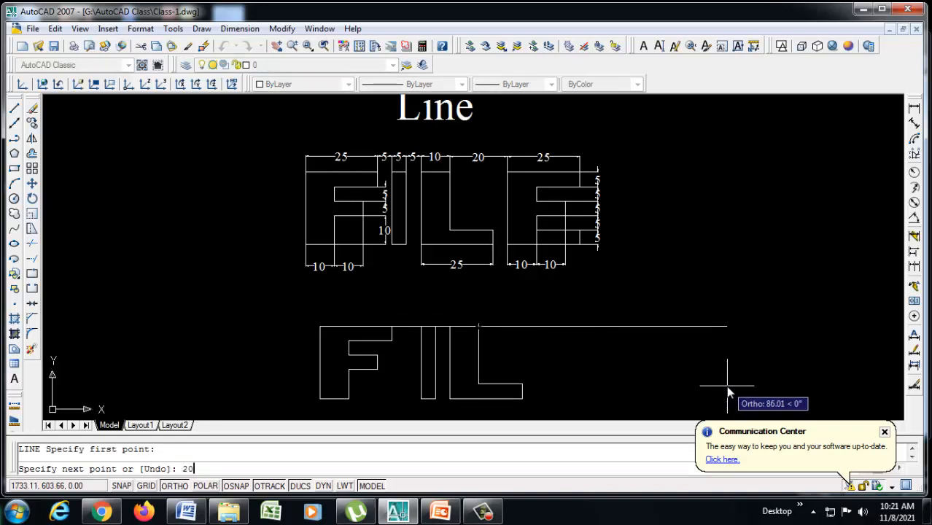
key(Return)
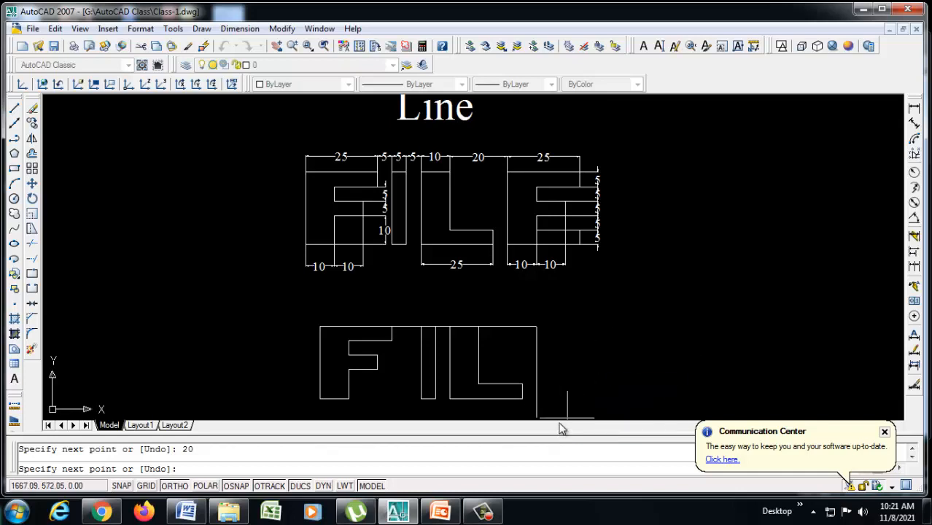
text(25)
key(Return)
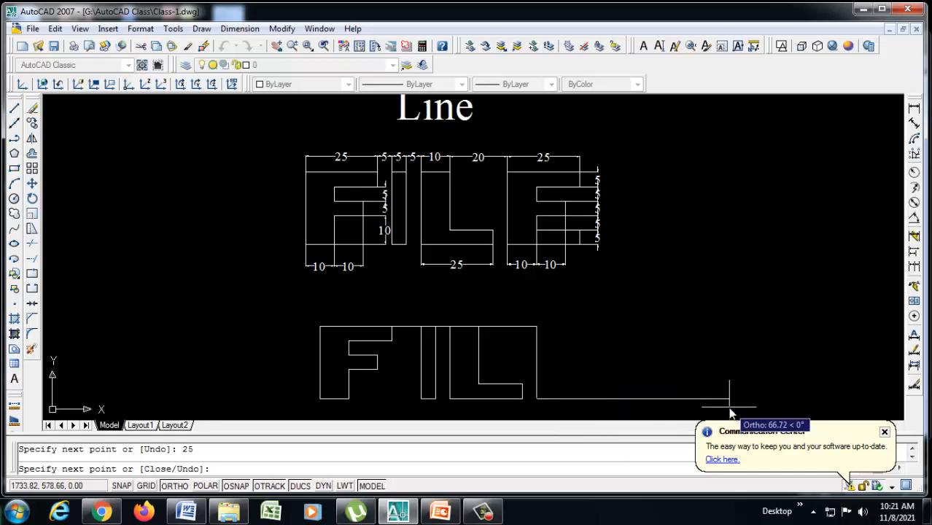
text(25)
key(Return)
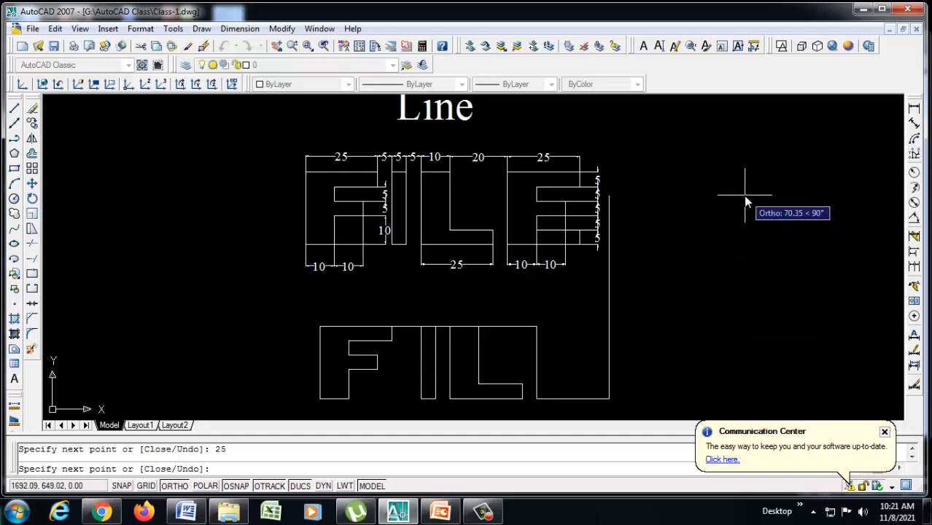
Continue the E's outline around its lower arm with segments 5 units up, 15 left and 5 up
text(5)
key(Return)
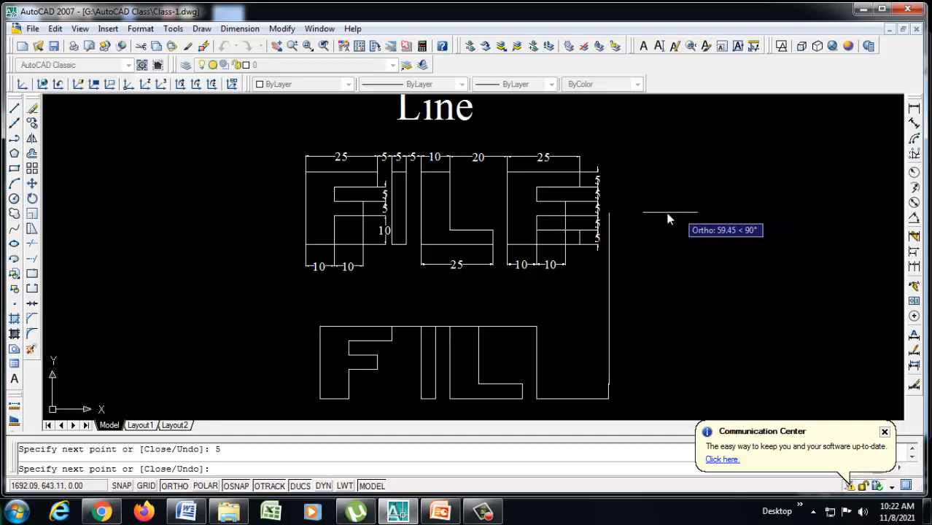
text(15)
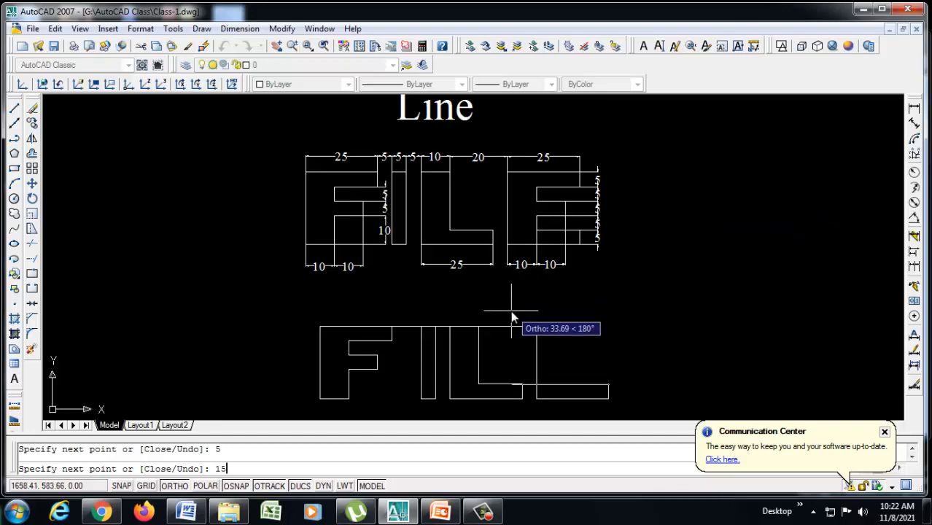
key(Return)
text(5)
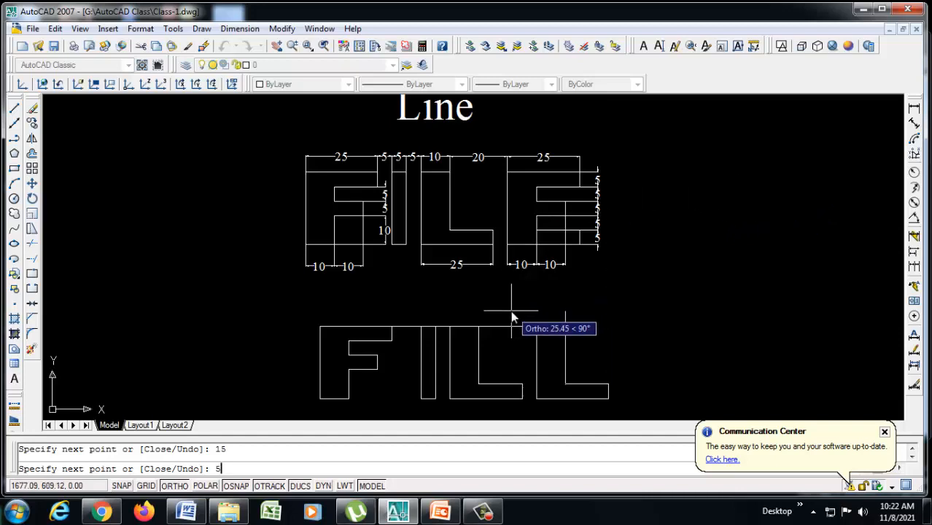
key(Return)
Draw the E's middle arm with segments 10 units right, 5 up and 10 left
text(10)
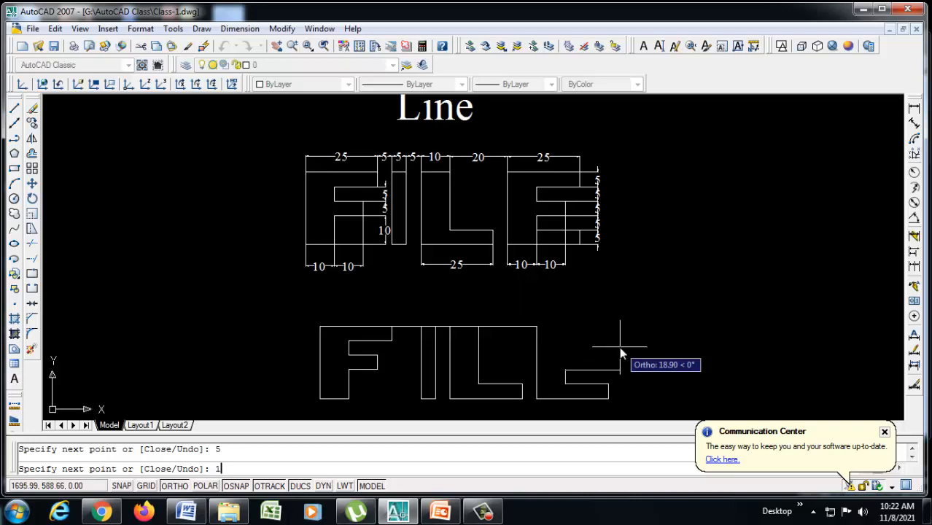
key(Return)
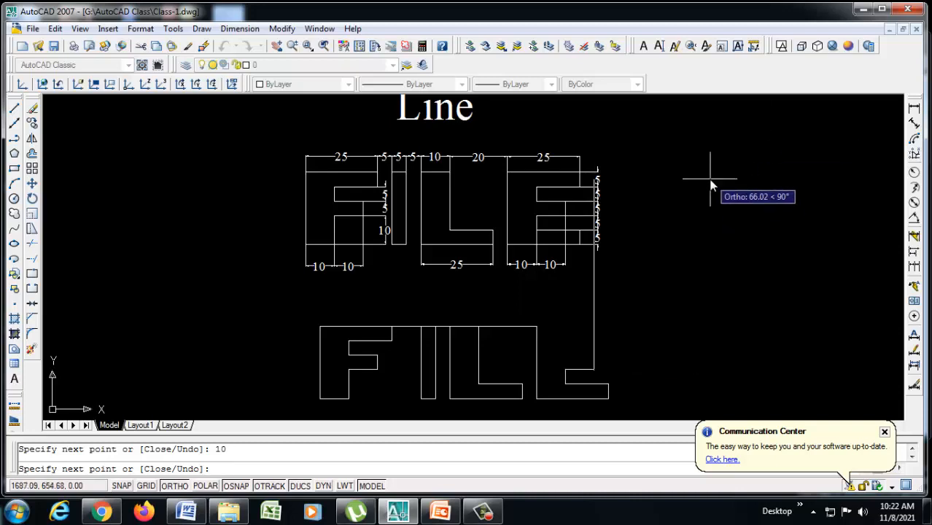
text(5)
key(Return)
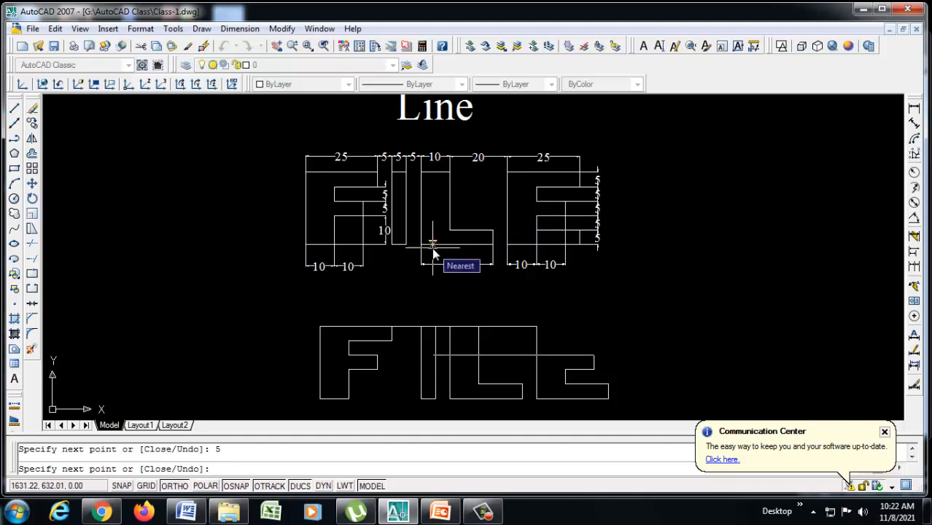
text(10)
key(Return)
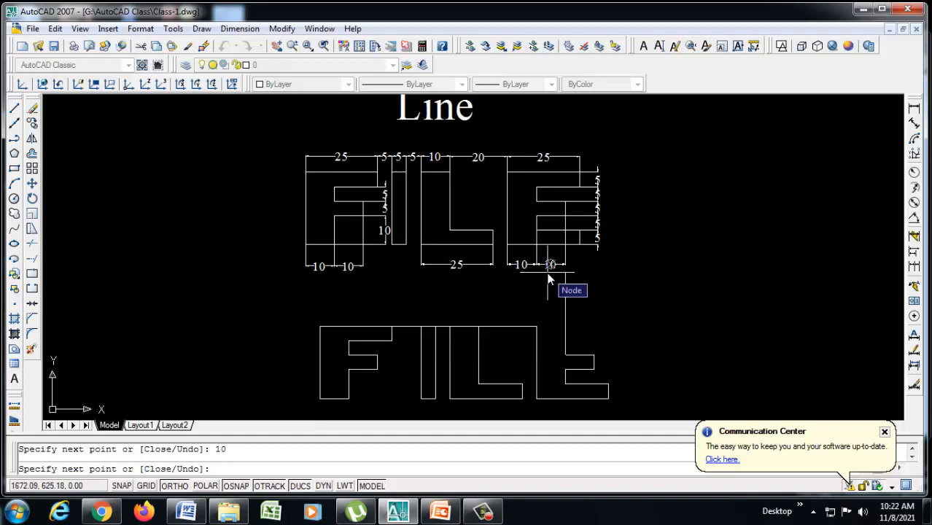
Close the E's outline with segments 5 units up, 15 right, 5 up and 25 left, and end the line
text(5)
key(Return)
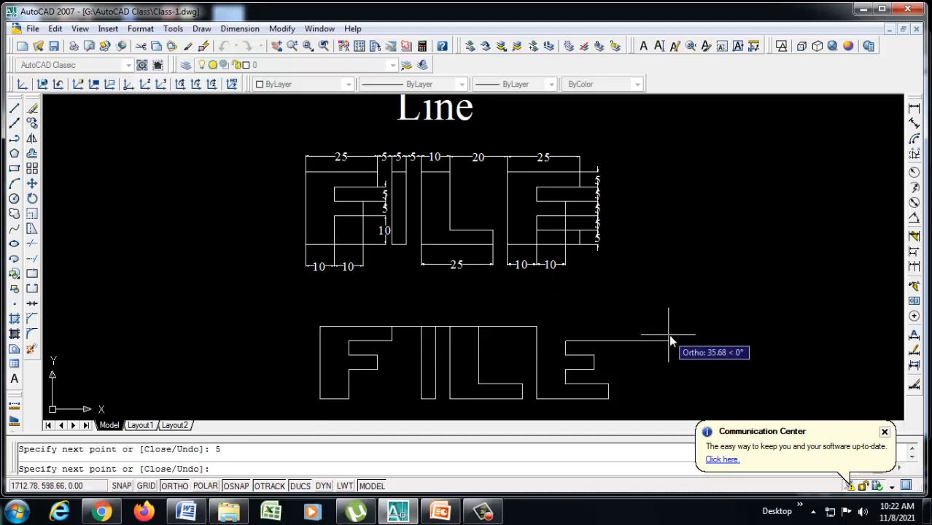
text(15)
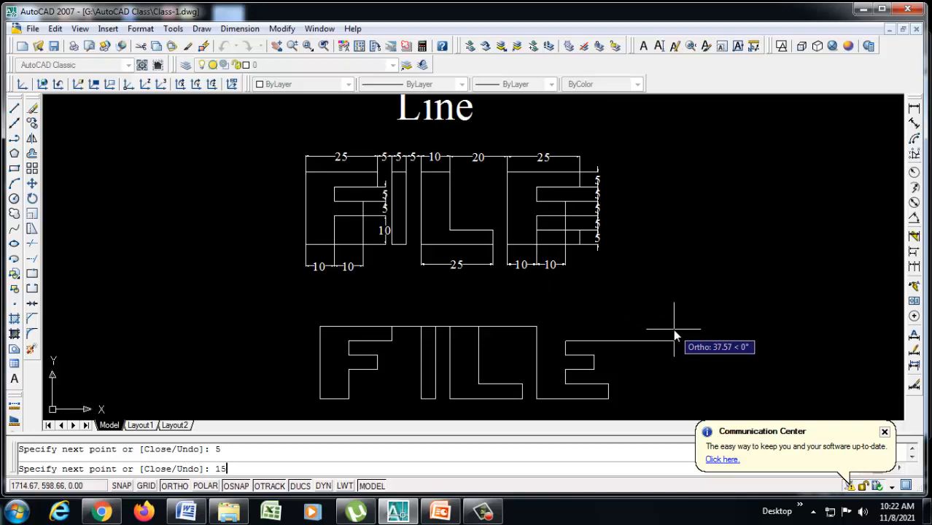
key(Return)
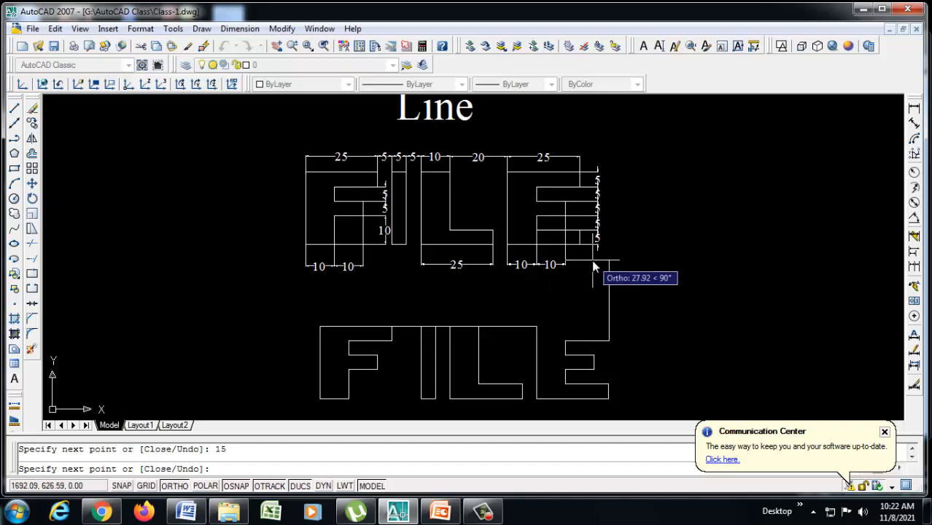
text(5)
key(Return)
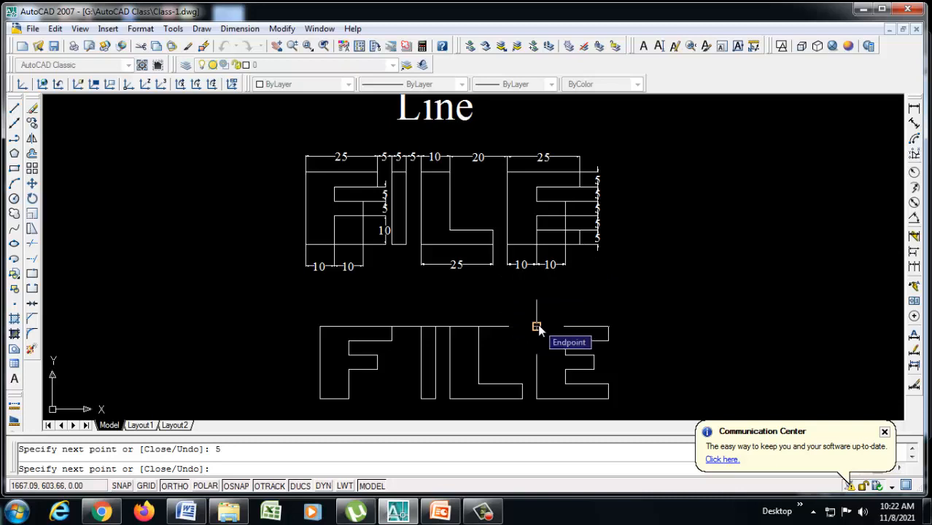
text(25)
key(Return)
key(Return)
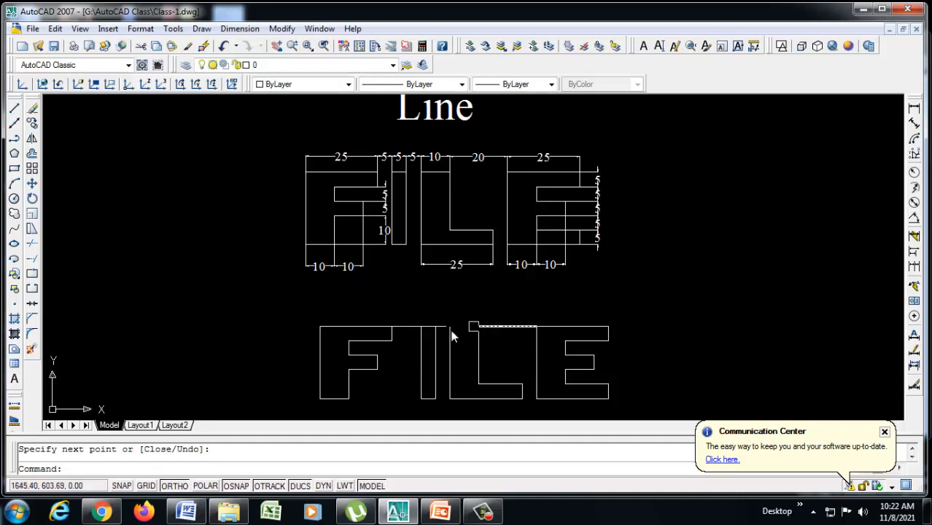
Delete the four spacer lines connecting the tops of the redrawn letters F, I, L and E
click(406, 326)
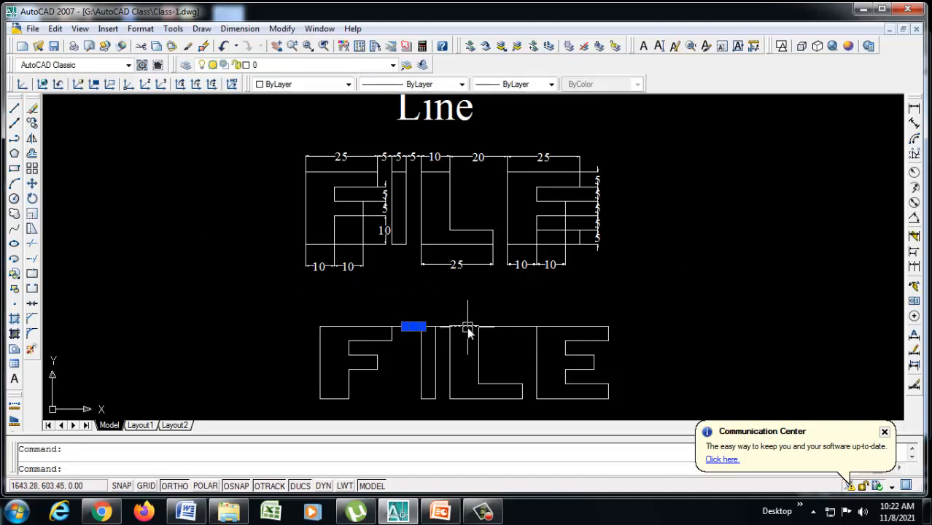
click(497, 325)
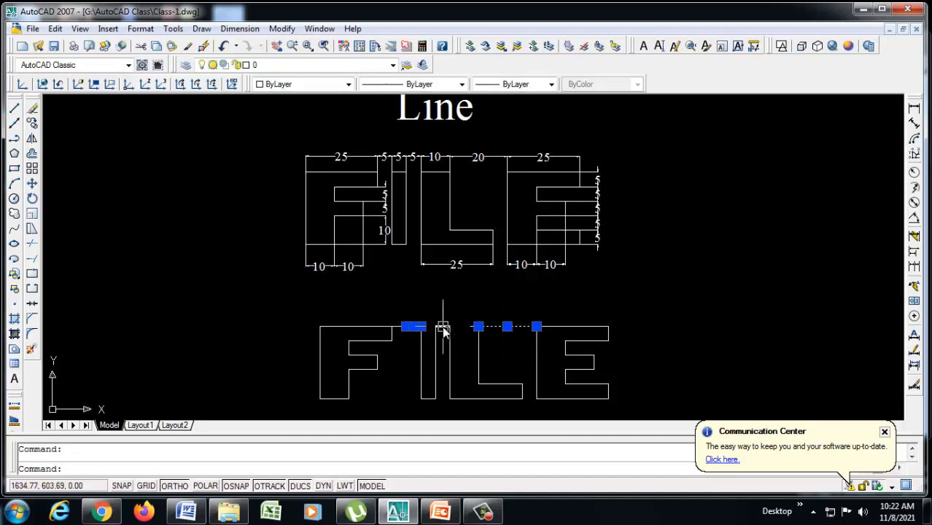
click(444, 327)
key(Delete)
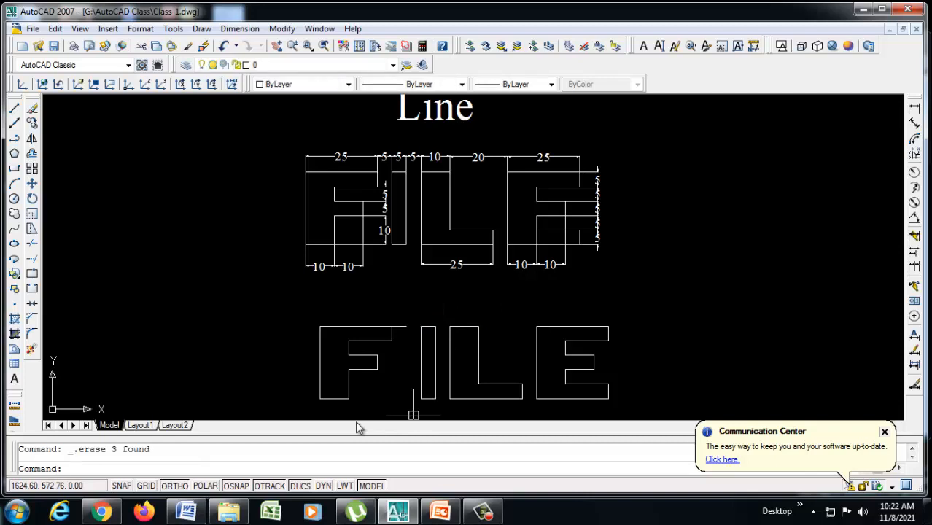
click(398, 326)
key(Delete)
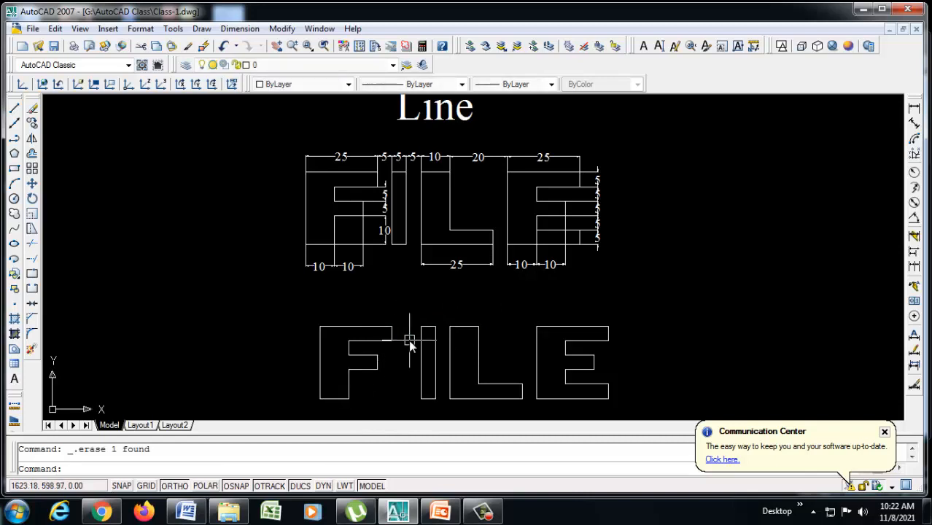
Add a linear dimension across the top edge of the redrawn F, placed just above the letter
click(290, 47)
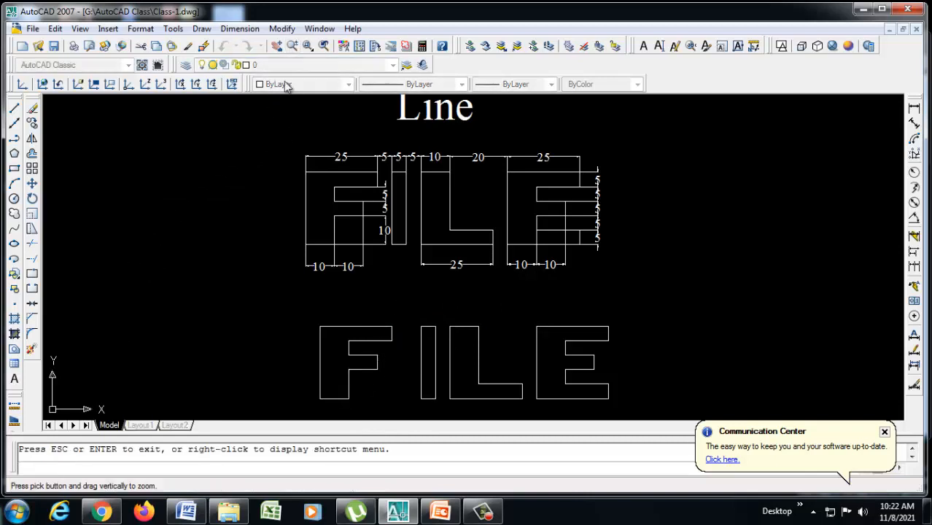
mouse_move(348, 207)
mouse_down()
mouse_move(378, 304)
mouse_move(381, 285)
mouse_up()
right_click(378, 287)
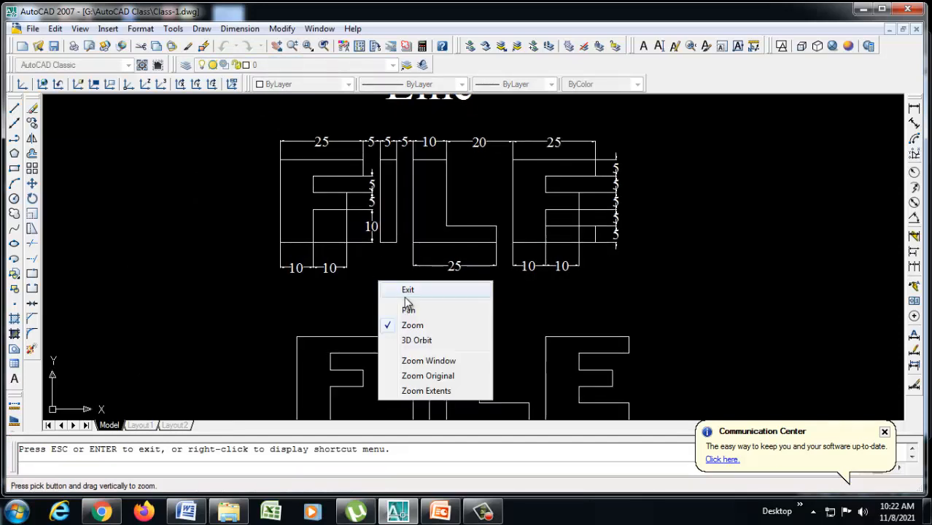
click(391, 290)
click(277, 46)
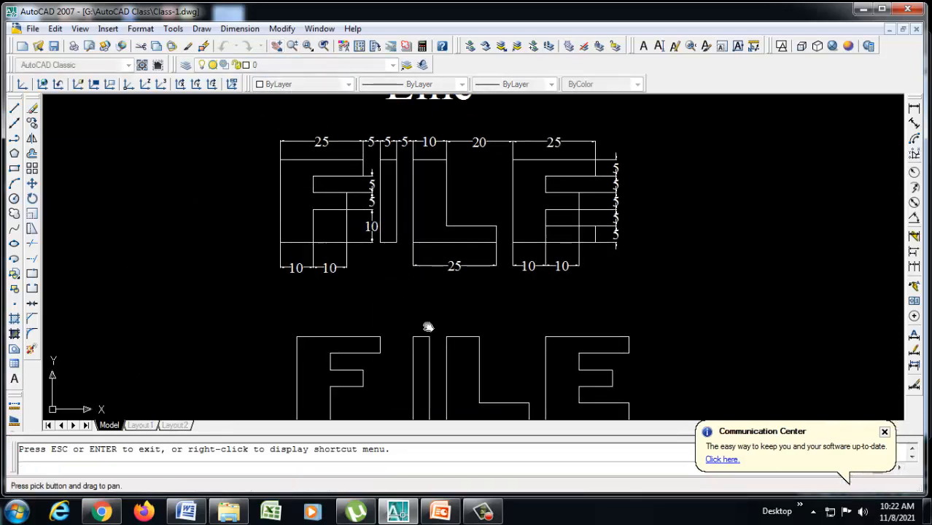
drag(427, 327, 427, 261)
right_click(428, 260)
click(452, 270)
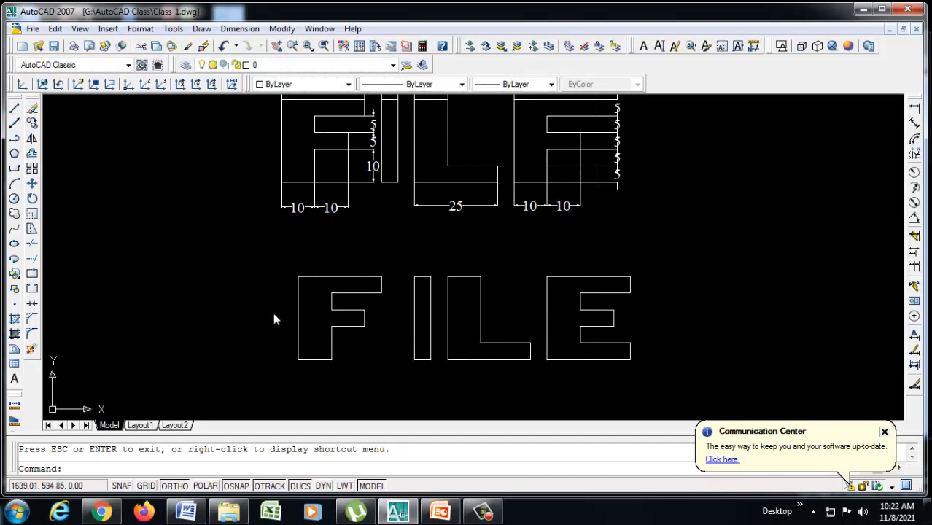
click(913, 110)
click(297, 277)
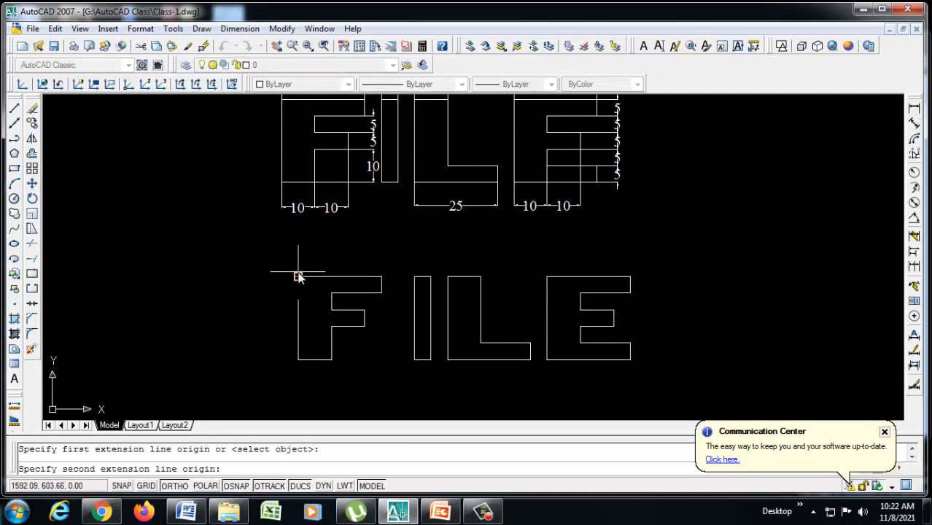
click(383, 278)
scroll(364, 266, up, 3)
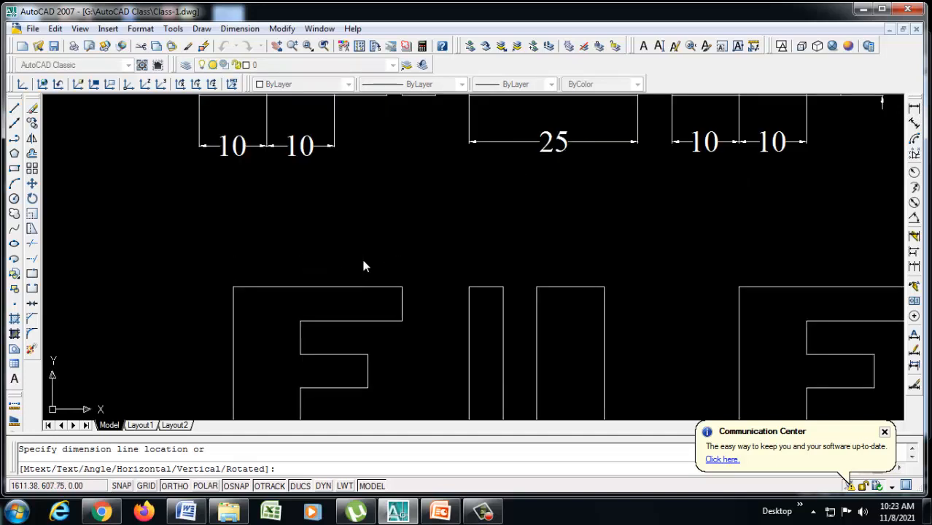
click(364, 260)
Continue the F's top dimension across the gaps, the I and the L to the top outer corner of the E
click(913, 267)
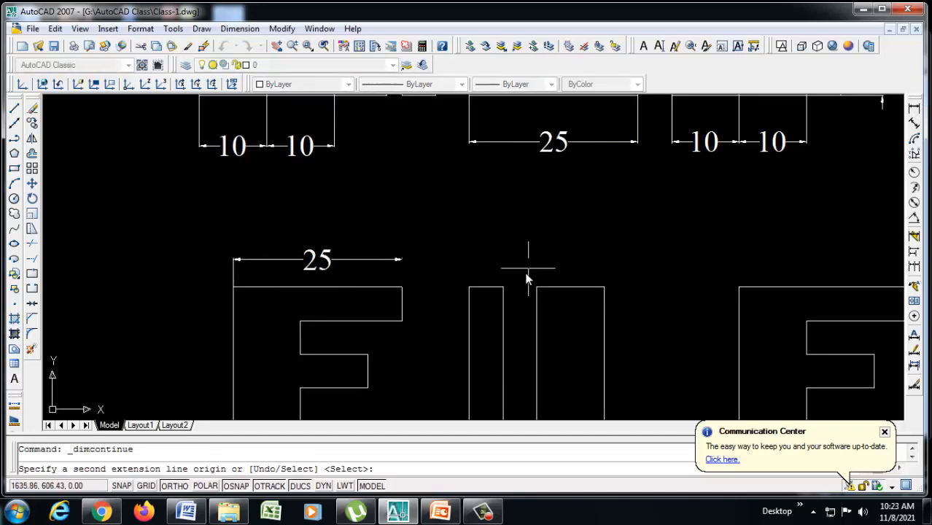
click(469, 287)
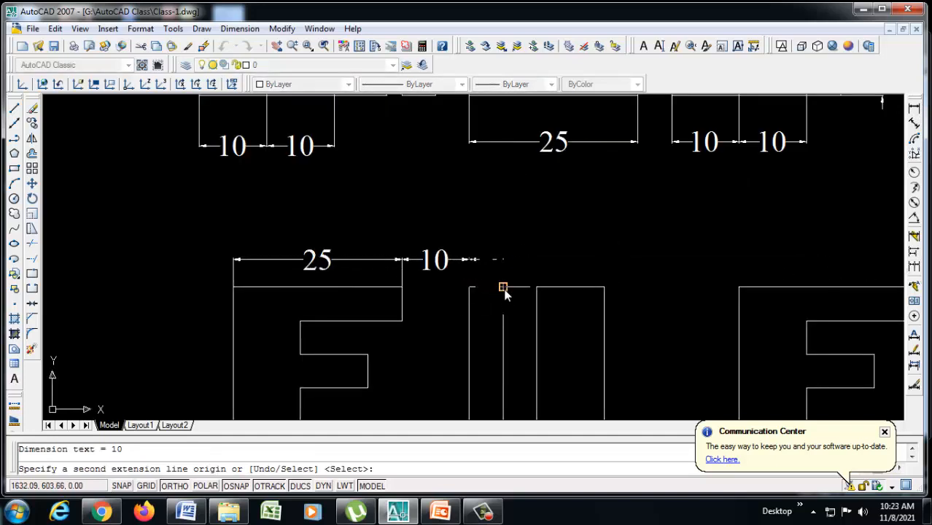
click(503, 286)
click(537, 286)
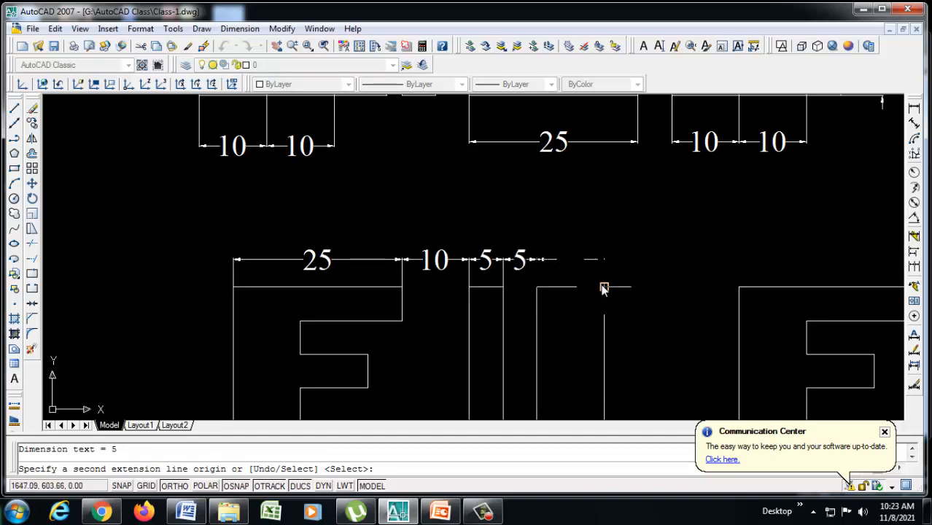
click(604, 287)
click(739, 287)
scroll(738, 286, down, 5)
scroll(600, 308, up, 3)
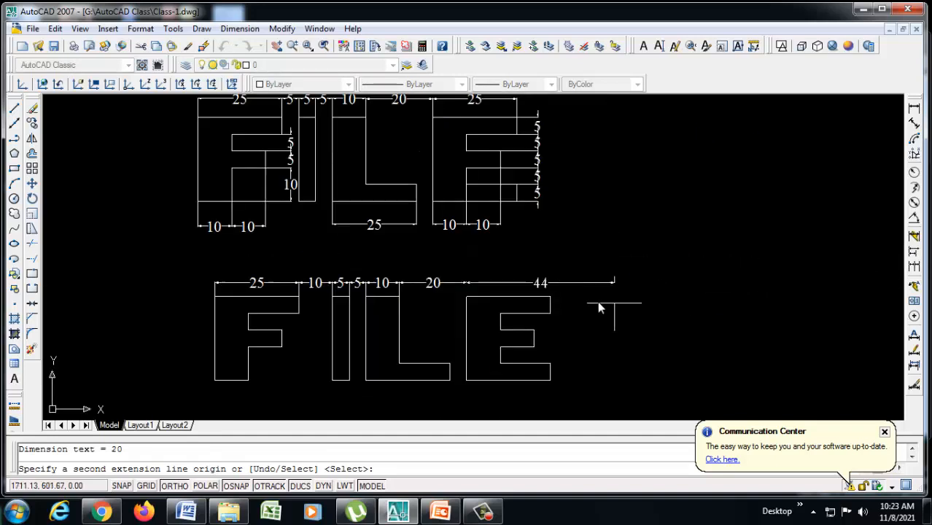
click(550, 296)
key(Return)
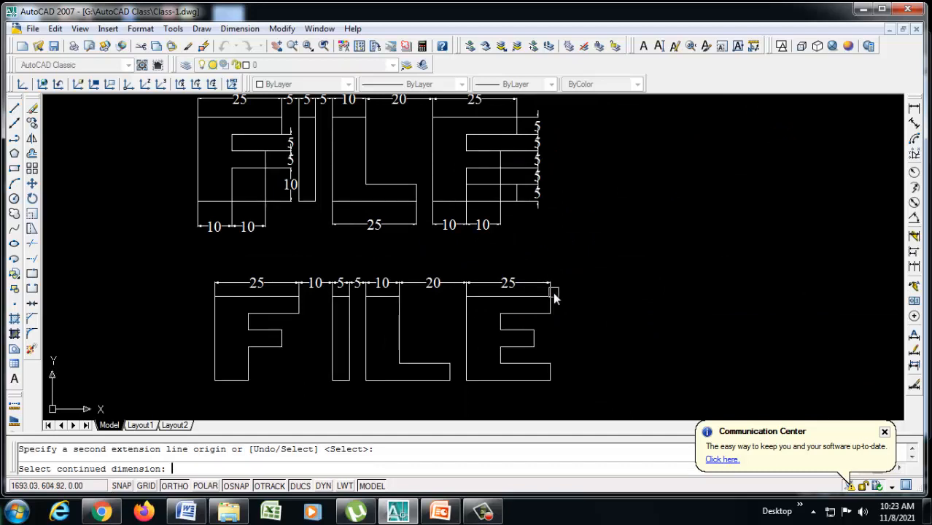
key(Return)
click(583, 290)
click(711, 216)
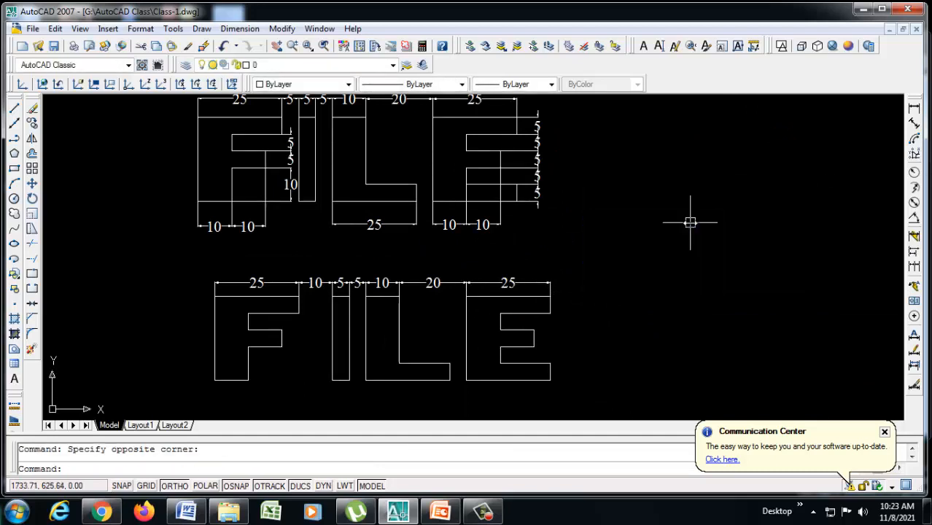
Add a vertical linear dimension to the end of the E's top arm, placed outside the letter
click(914, 110)
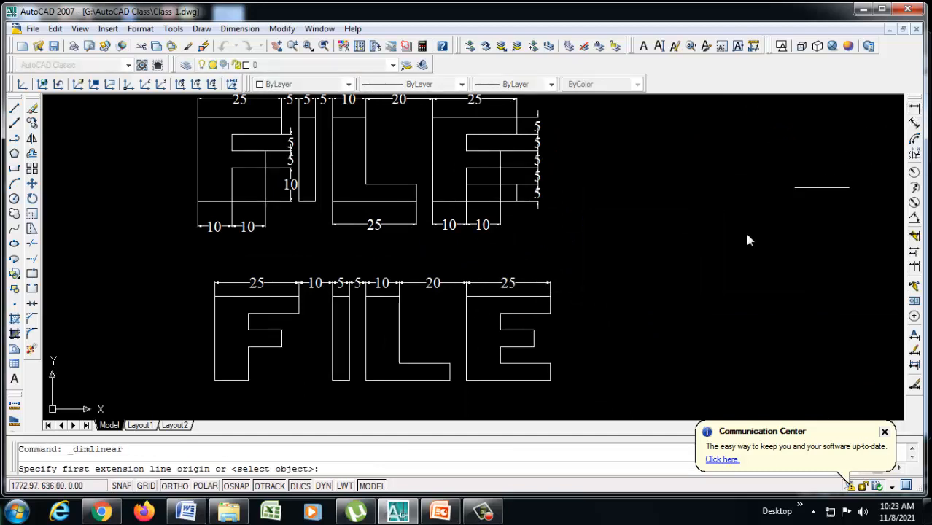
click(549, 296)
click(550, 314)
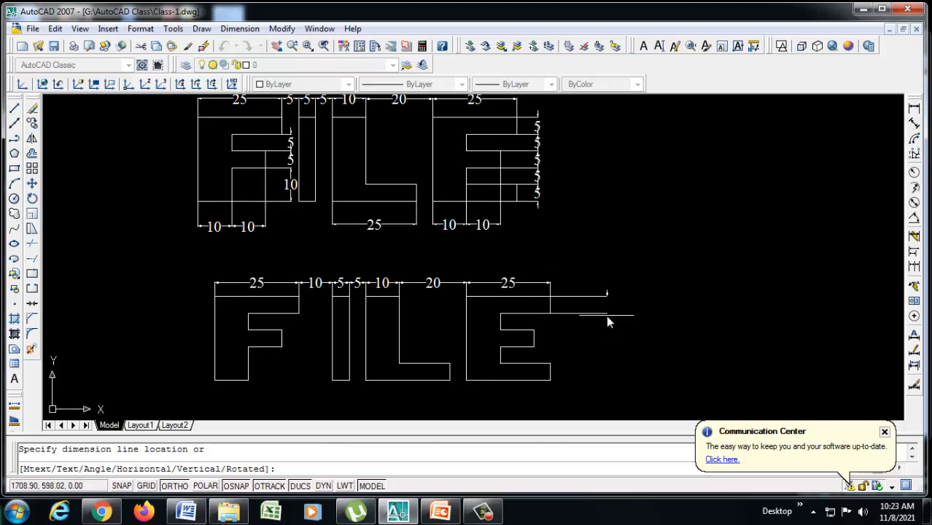
click(594, 320)
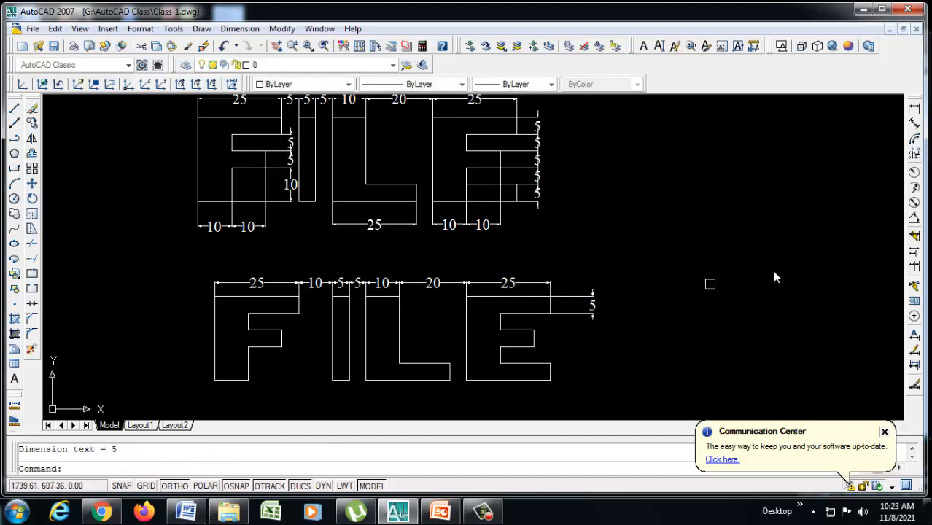
Continue the E's vertical dimension down through each arm edge to the letter's bottom corner
click(914, 266)
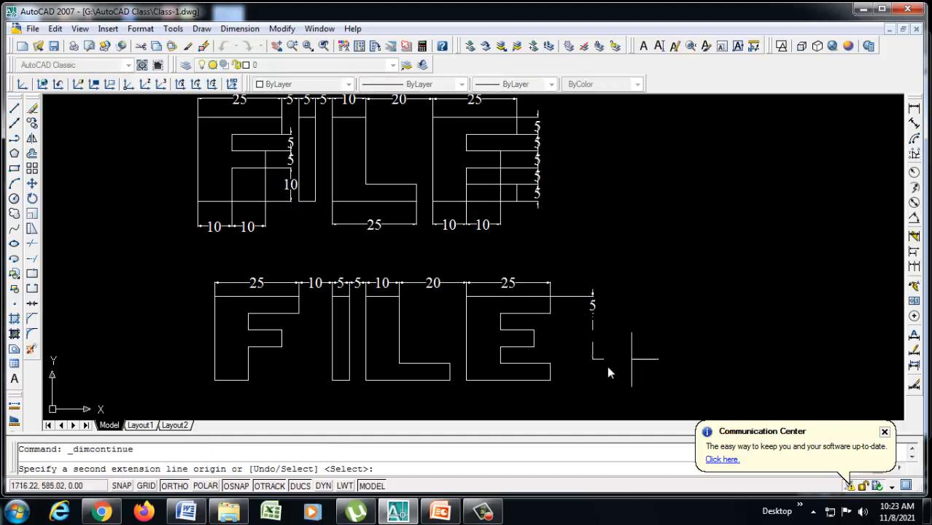
click(538, 333)
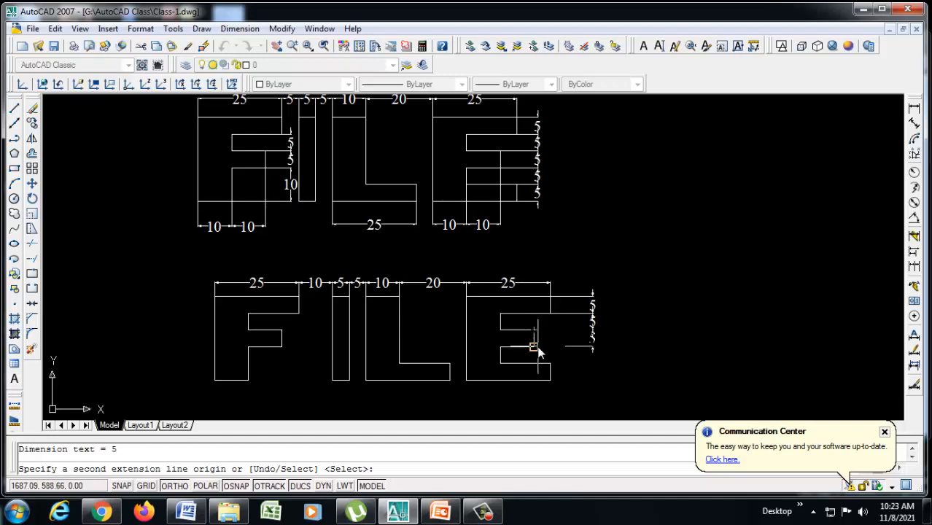
click(551, 380)
key(Return)
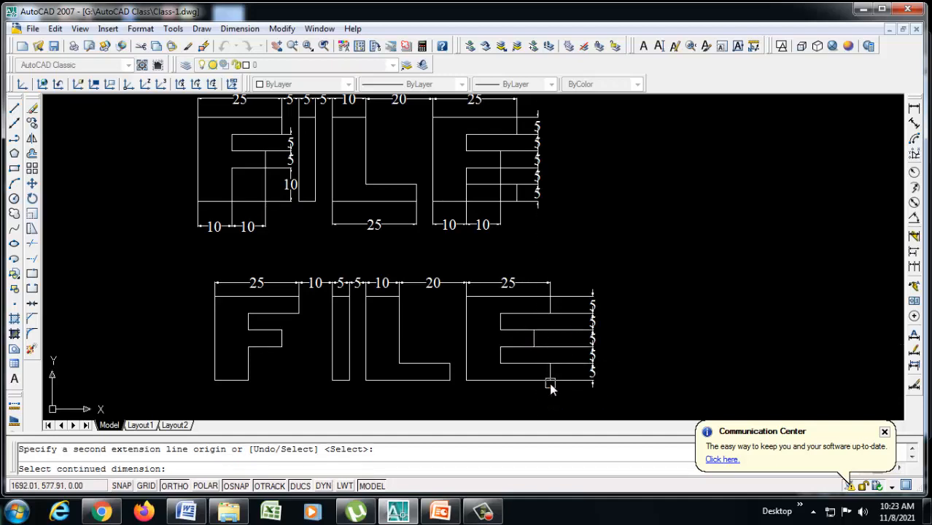
key(Return)
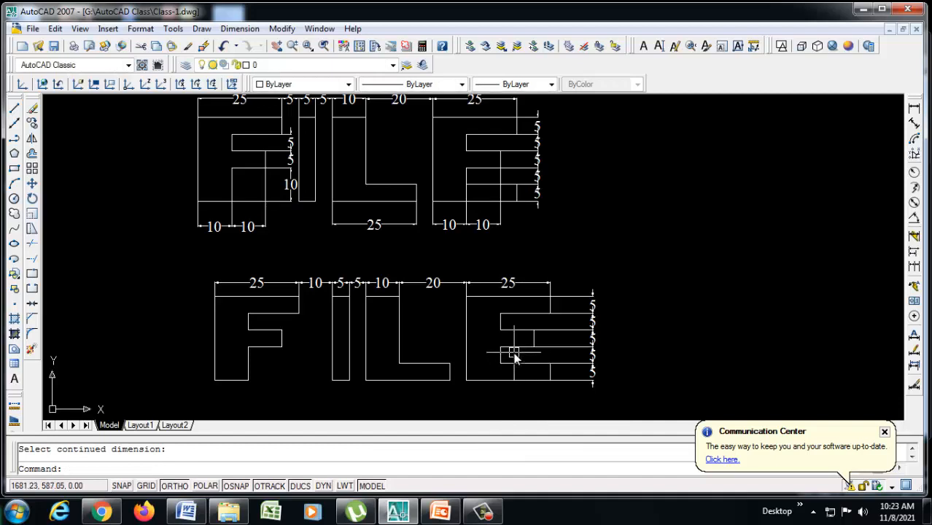
Add a linear dimension across the base of the F's stem, placed just below the letter
click(913, 109)
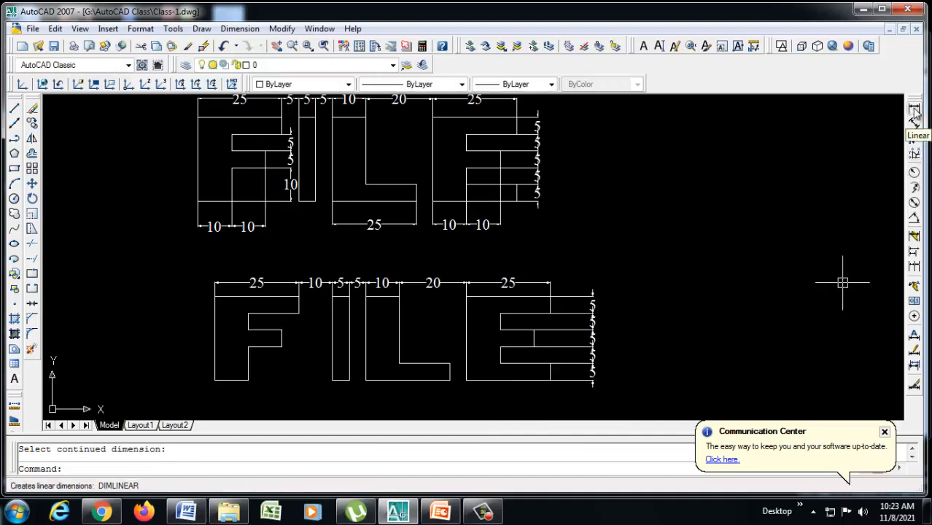
click(214, 380)
click(248, 380)
click(236, 401)
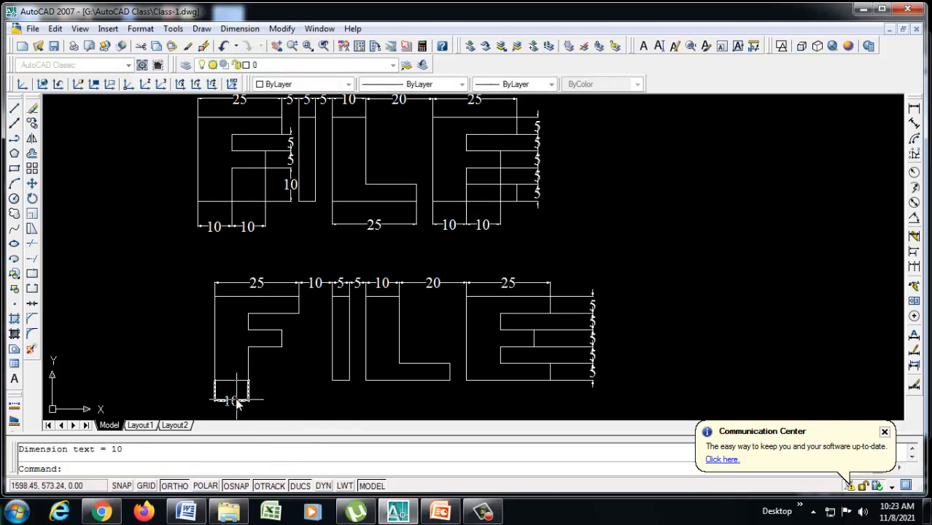
key(Return)
key(Return)
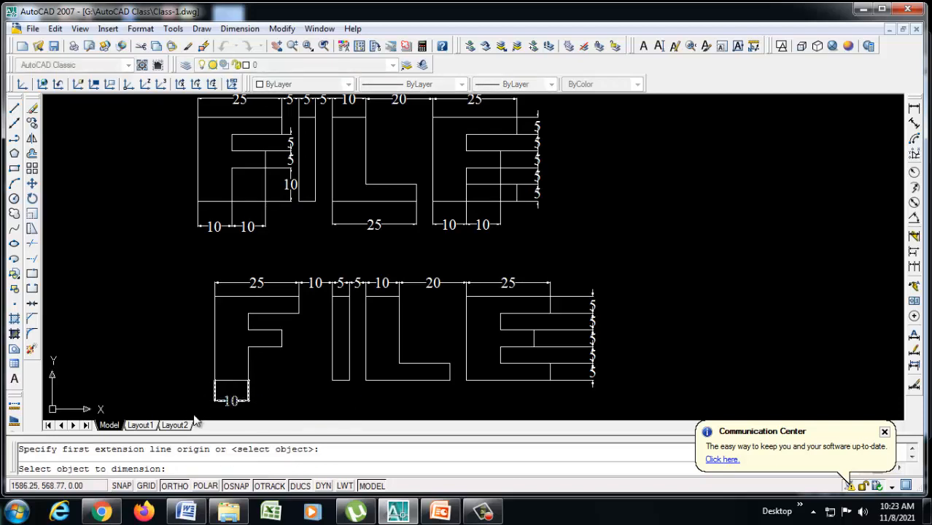
key(Escape)
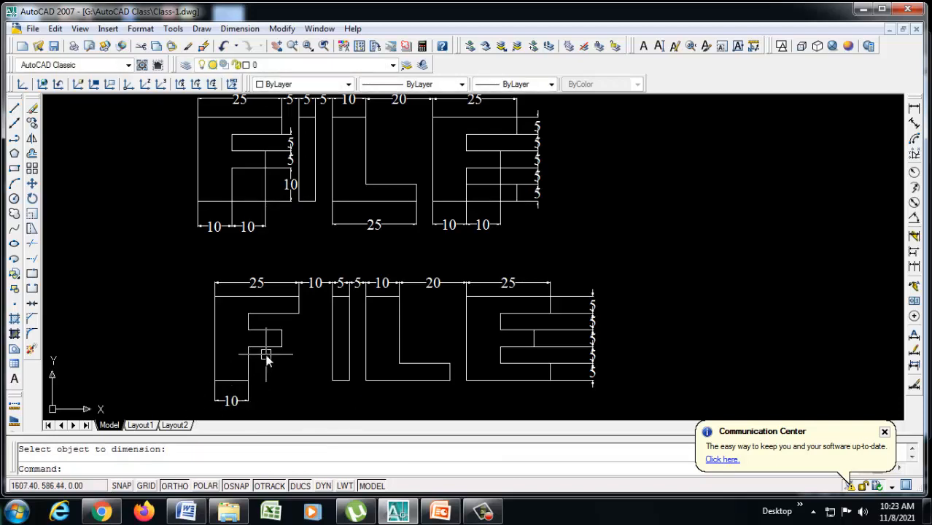
Dimension the lower edge of the F's middle arm by selecting it, in line with the stem dimension below the letter
right_click(280, 364)
click(325, 131)
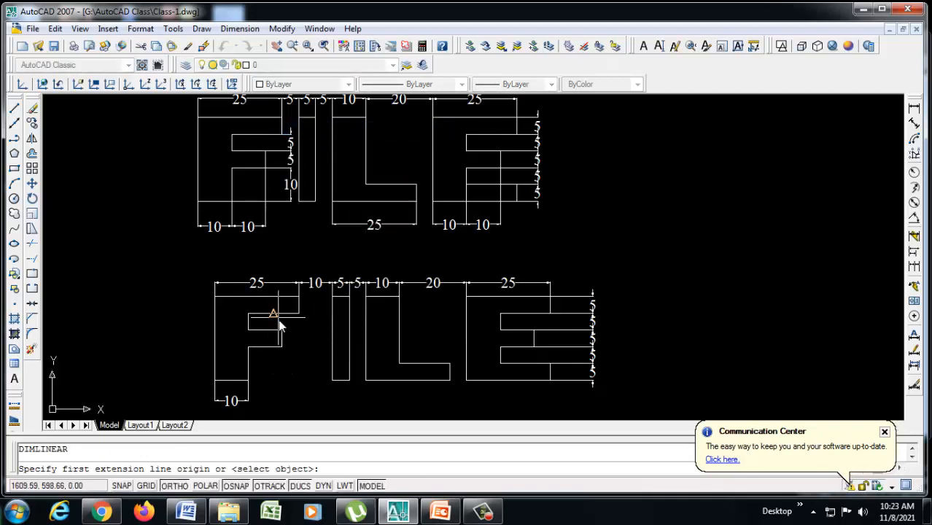
key(Return)
click(269, 347)
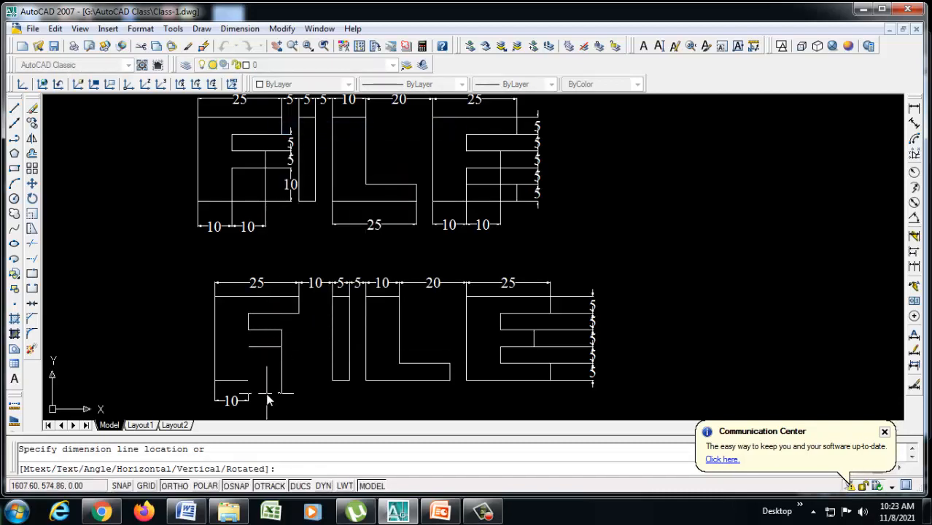
click(247, 401)
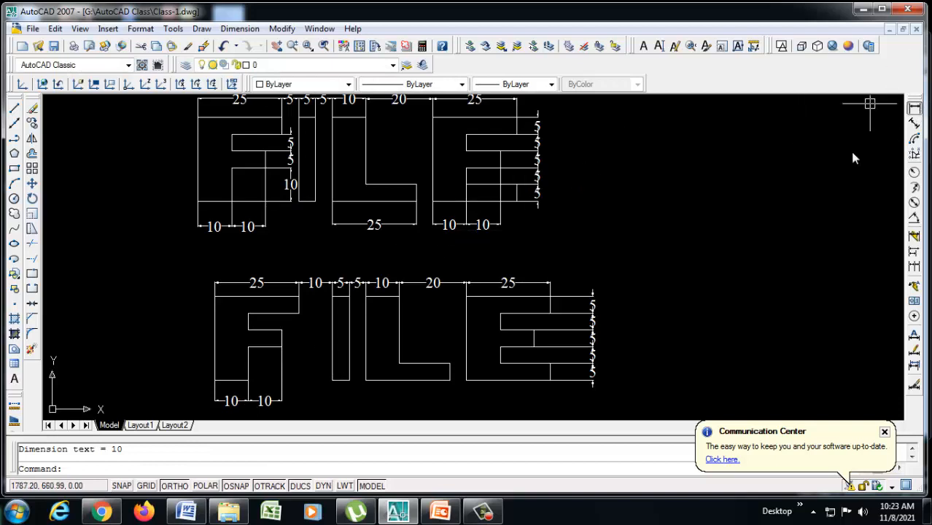
Add a vertical linear dimension for the gap between the F's top and middle arms, placed between the F and I
click(914, 108)
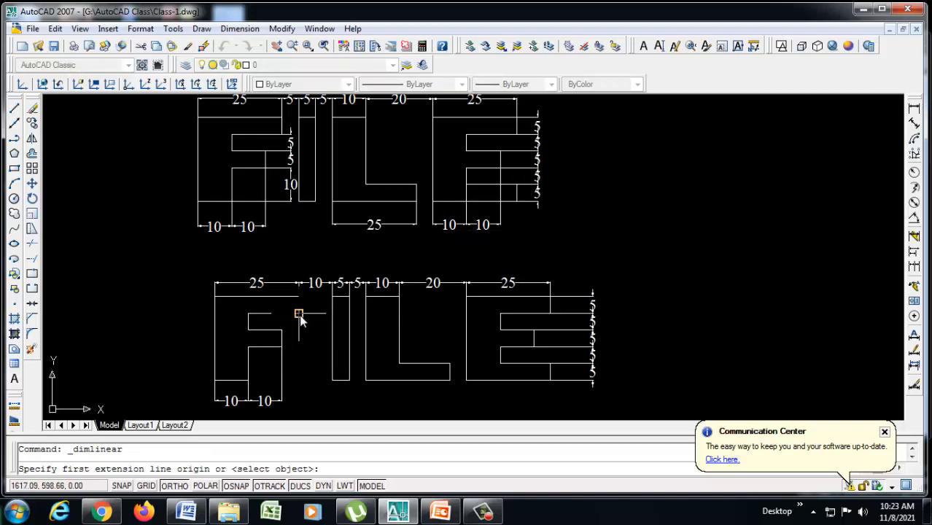
click(299, 313)
click(282, 337)
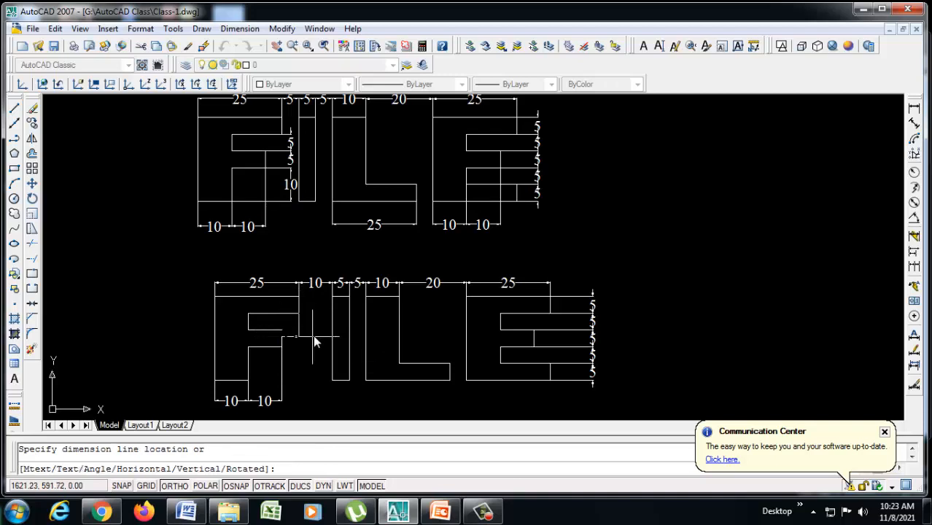
click(314, 333)
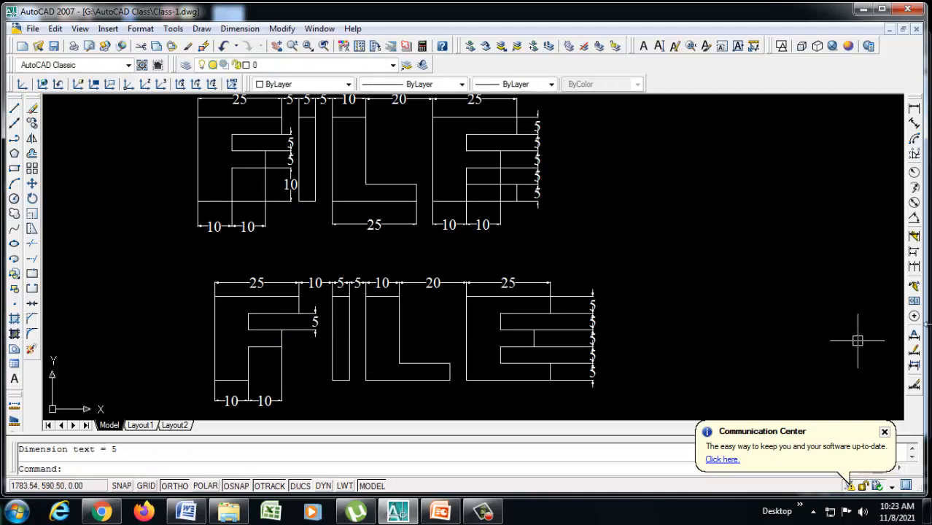
Continue the F's vertical dimension to the middle arm's lower edge and down to the base of the stem
click(915, 267)
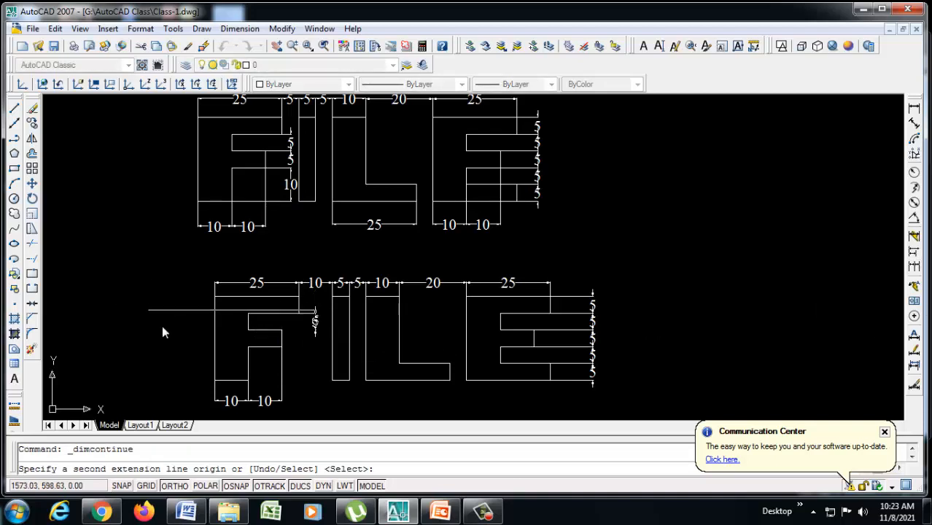
click(282, 348)
click(248, 381)
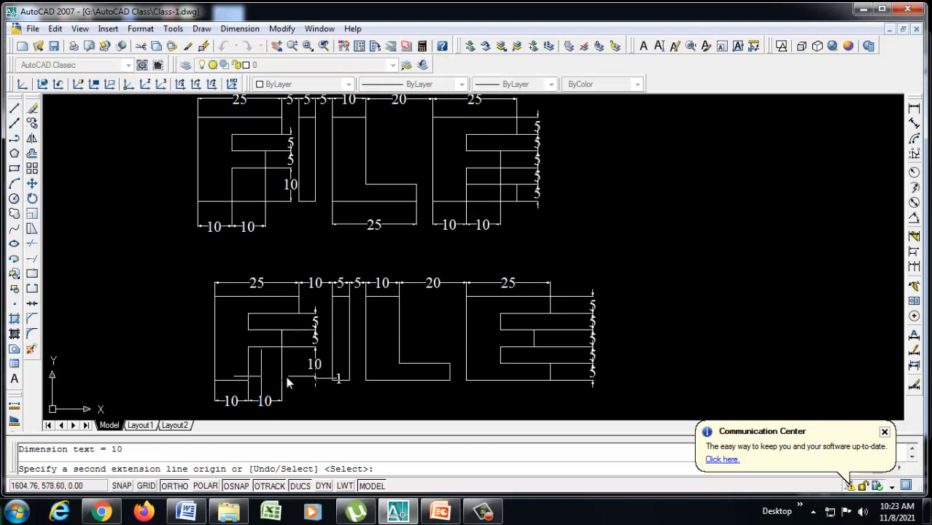
right_click(299, 378)
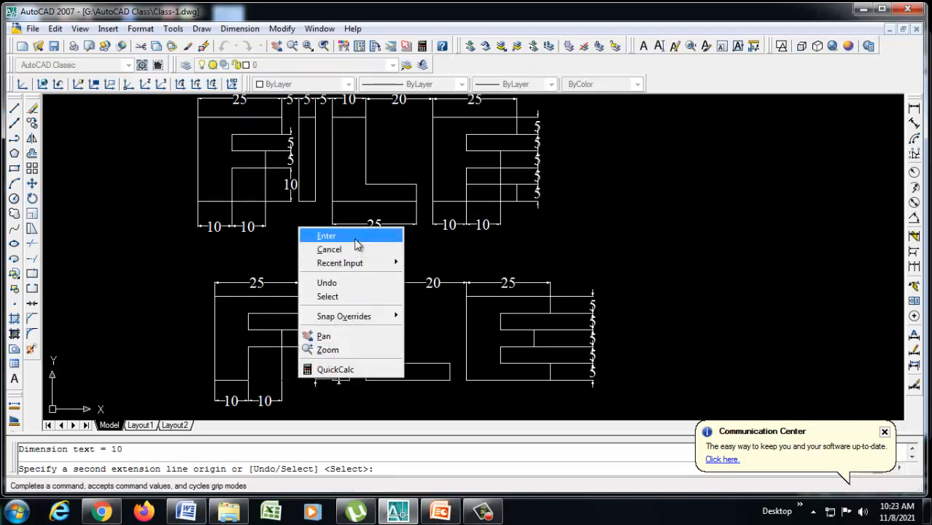
click(326, 236)
key(Return)
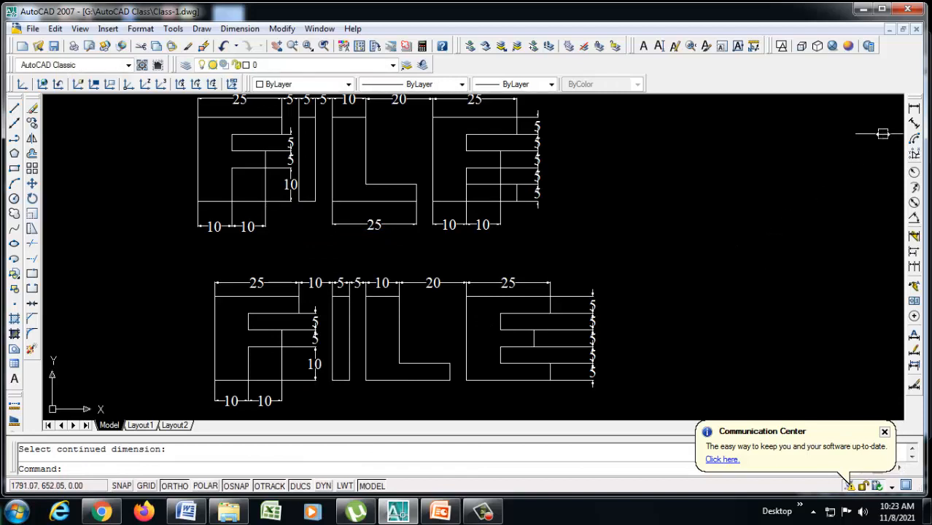
Add a linear dimension along the full base of the L, placed just below the letter
click(913, 109)
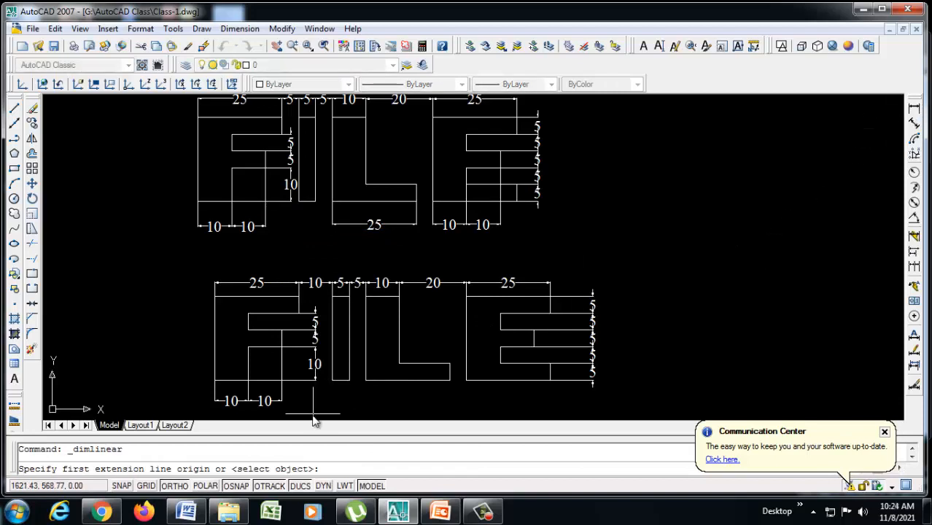
click(365, 380)
click(449, 381)
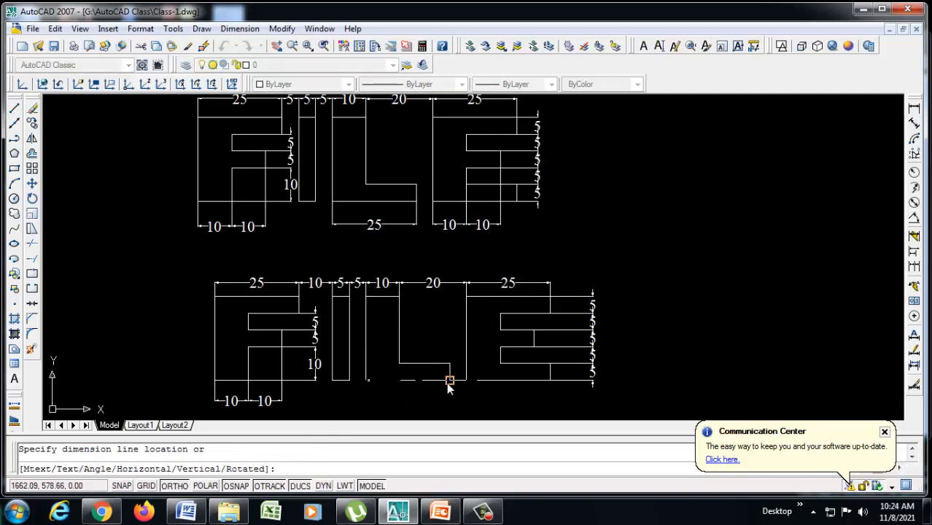
click(431, 404)
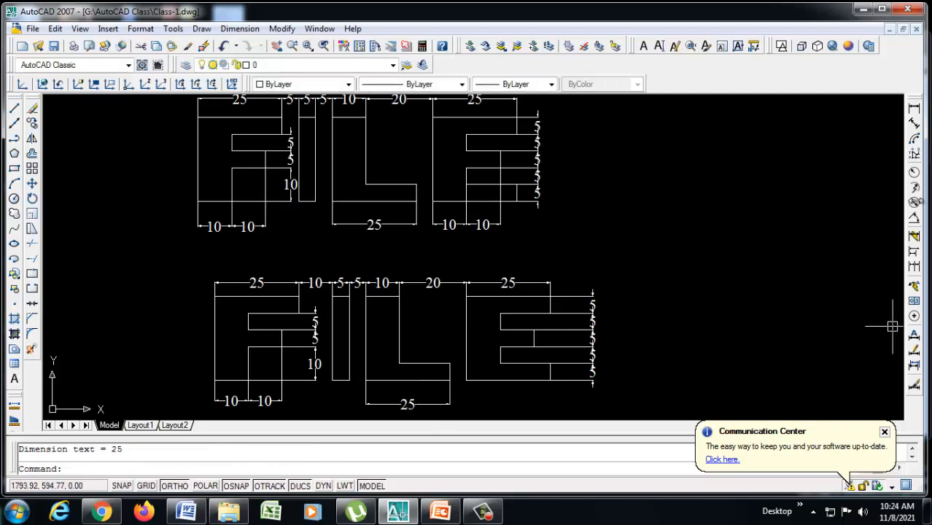
Add a linear dimension for the width of the E's stem, placed just below the letter
click(915, 111)
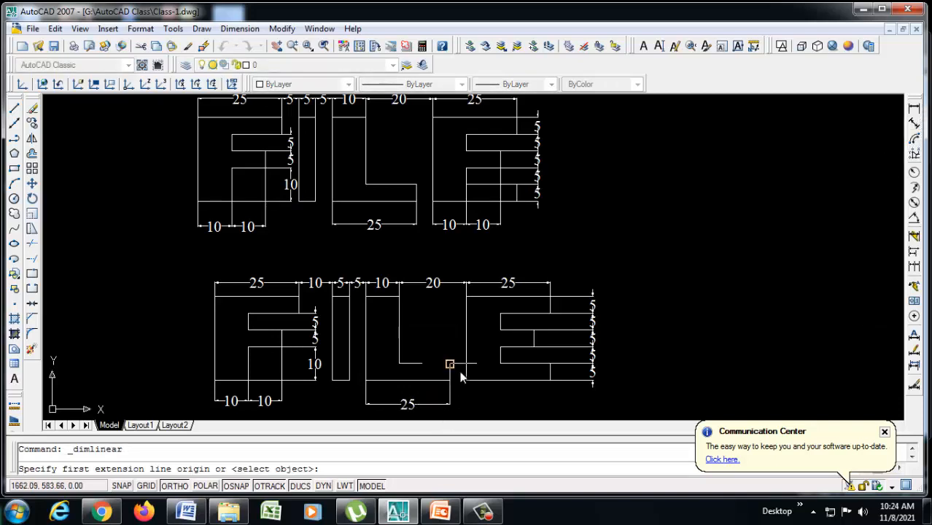
click(465, 380)
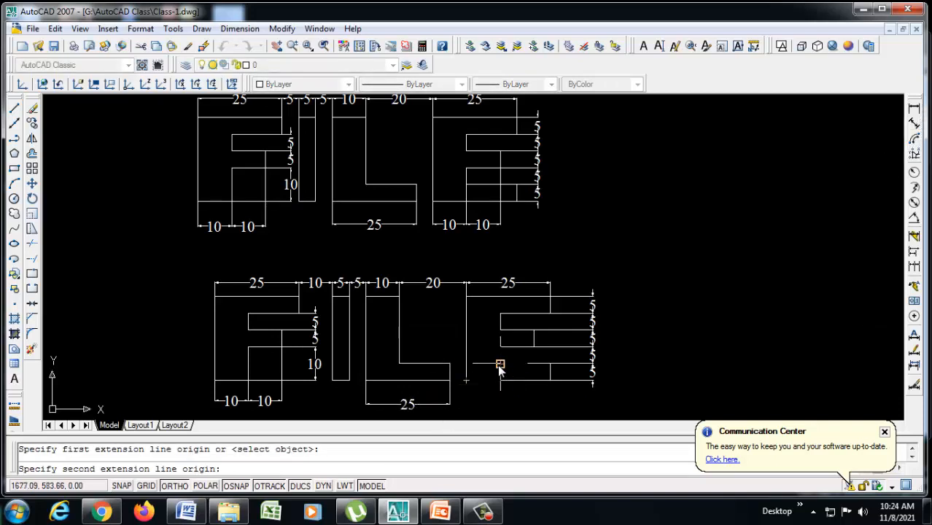
click(500, 365)
click(500, 403)
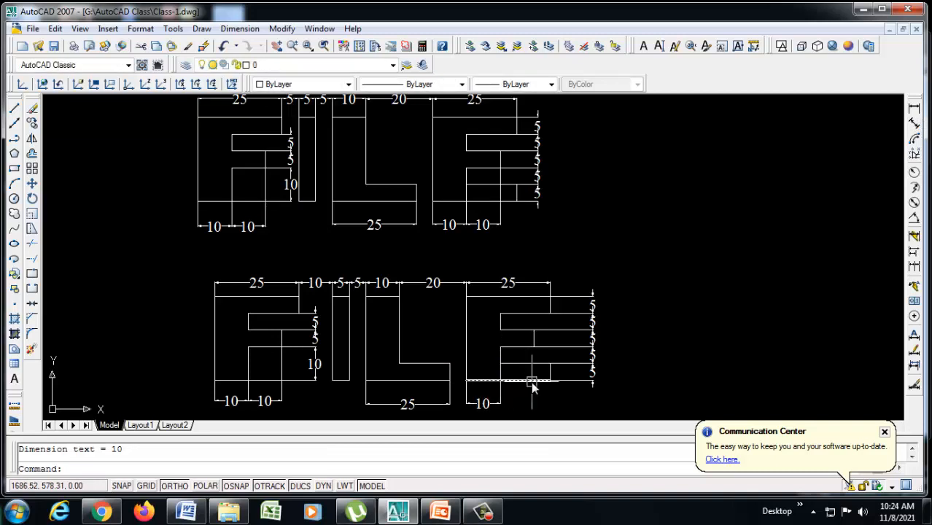
Dimension the upper edge of the E's bottom arm by selecting it, in line with the stem dimension below the letter
key(Return)
key(Return)
click(531, 381)
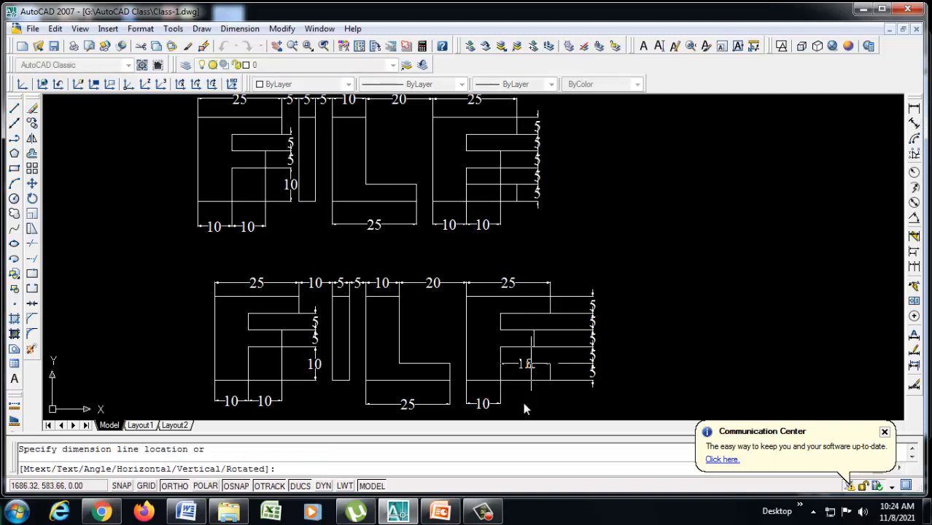
click(500, 405)
key(Return)
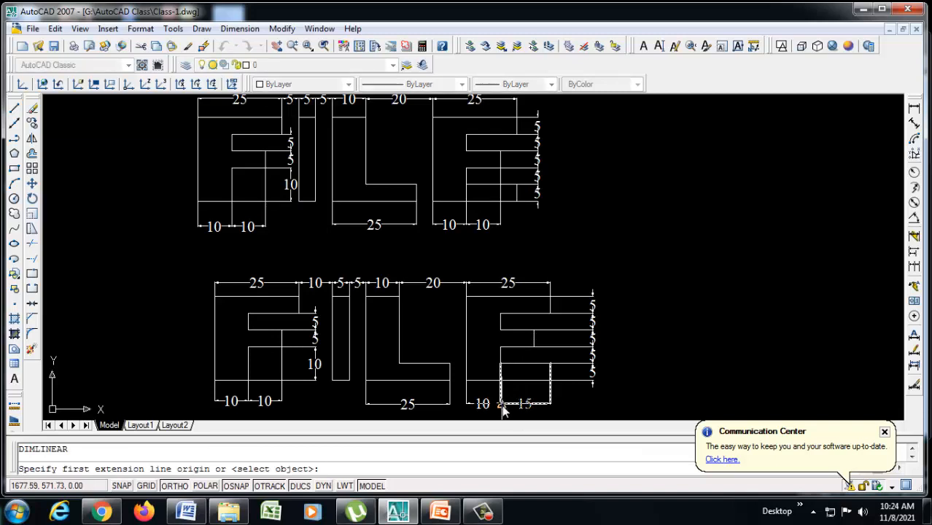
Review the dimensioned FILE copy against the reference drawing above it and dismiss the Communication Center notification
click(275, 46)
scroll(404, 178, down, 2)
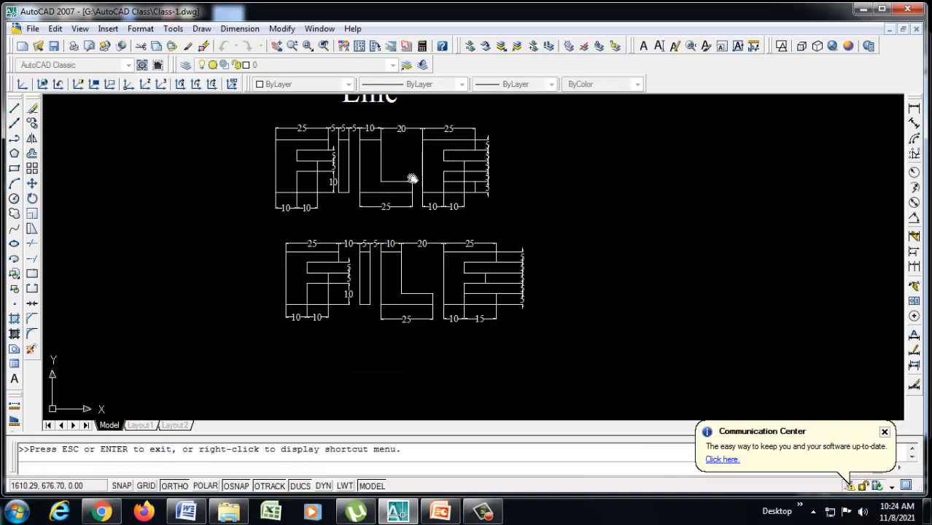
right_click(416, 177)
click(475, 258)
mouse_move(623, 144)
mouse_down()
mouse_move(332, 342)
mouse_move(219, 397)
mouse_up()
right_click(324, 230)
click(345, 240)
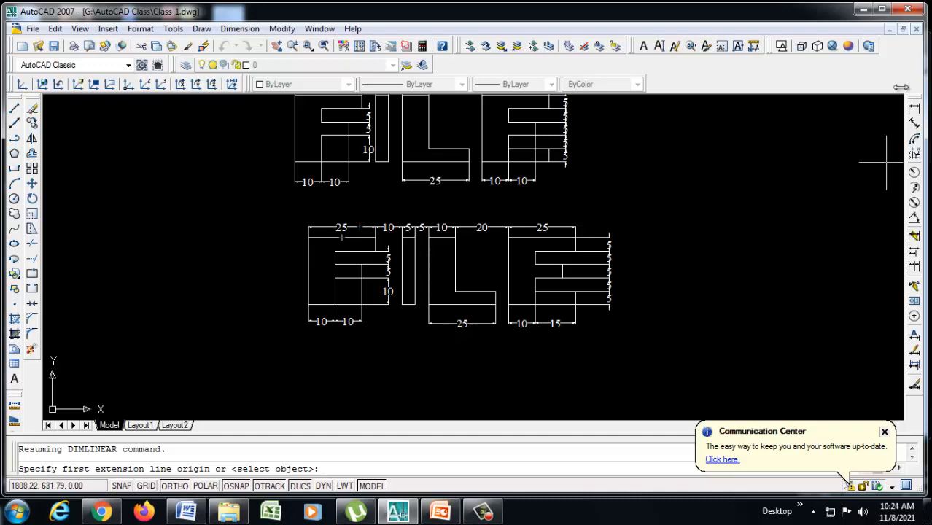
click(884, 432)
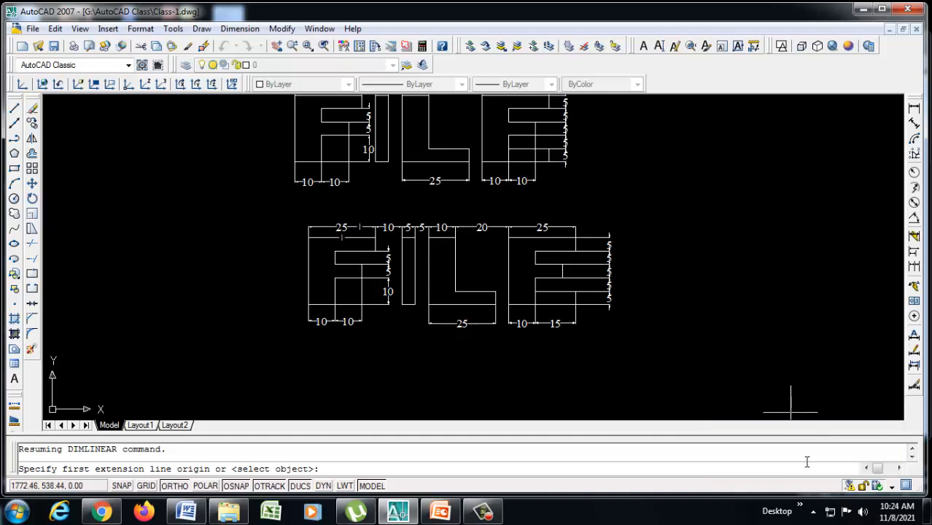
click(485, 512)
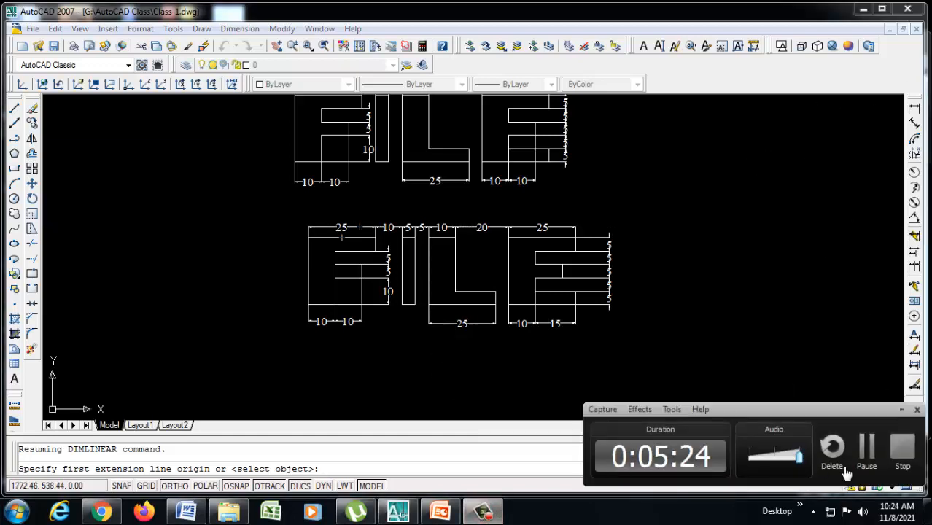